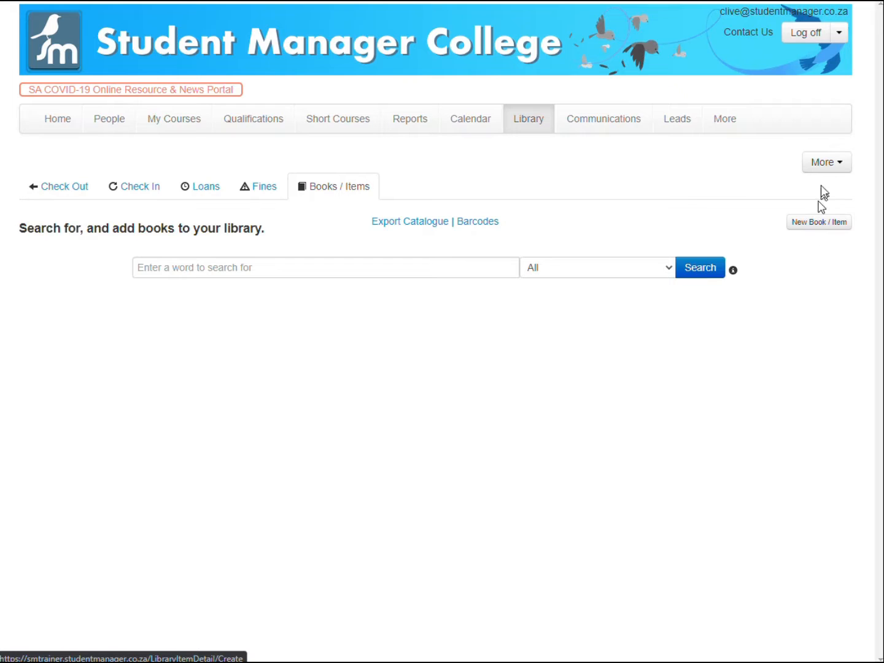
Search the library's books and items for the word "a".
click(820, 163)
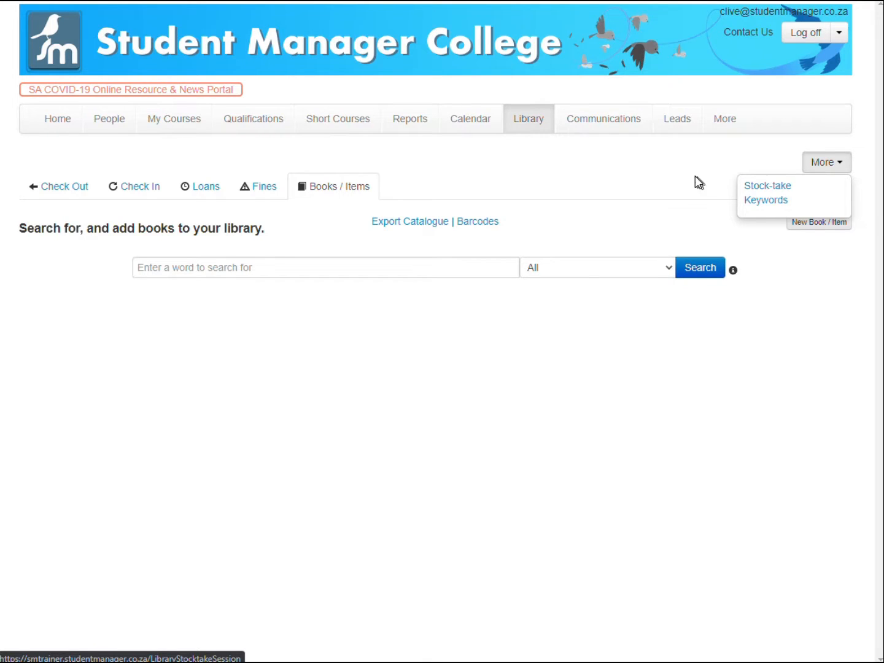
click(596, 368)
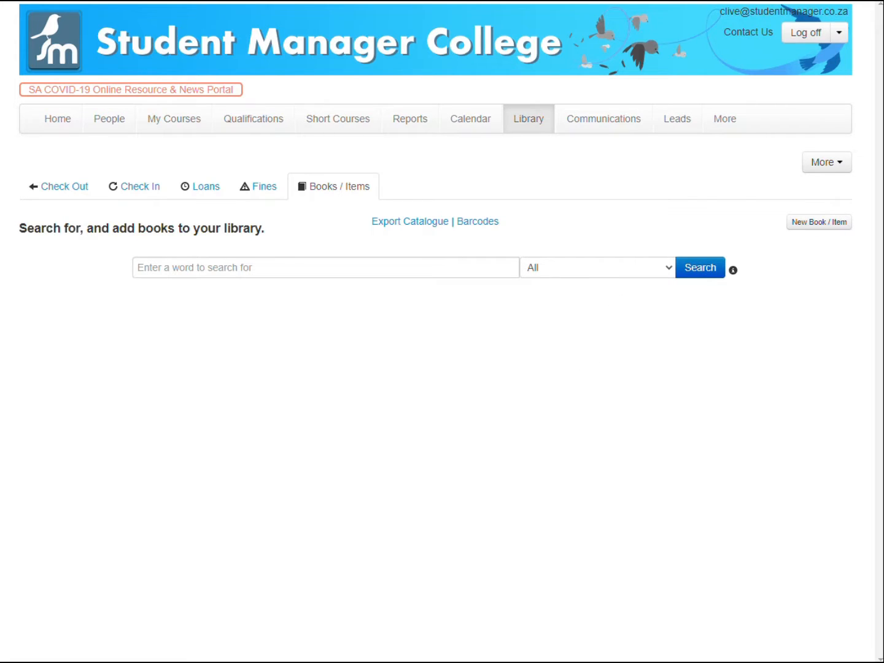
click(450, 262)
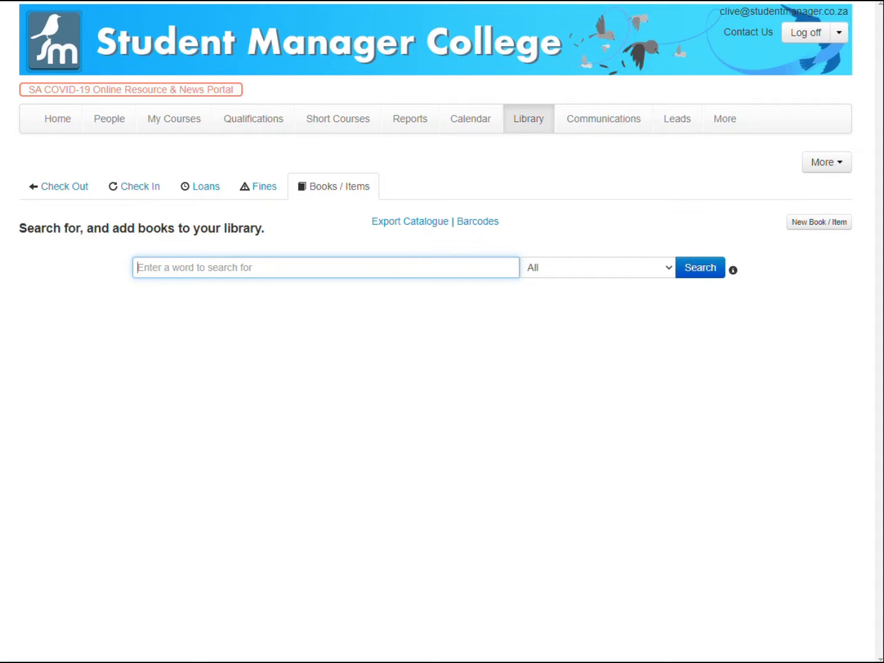
text(a)
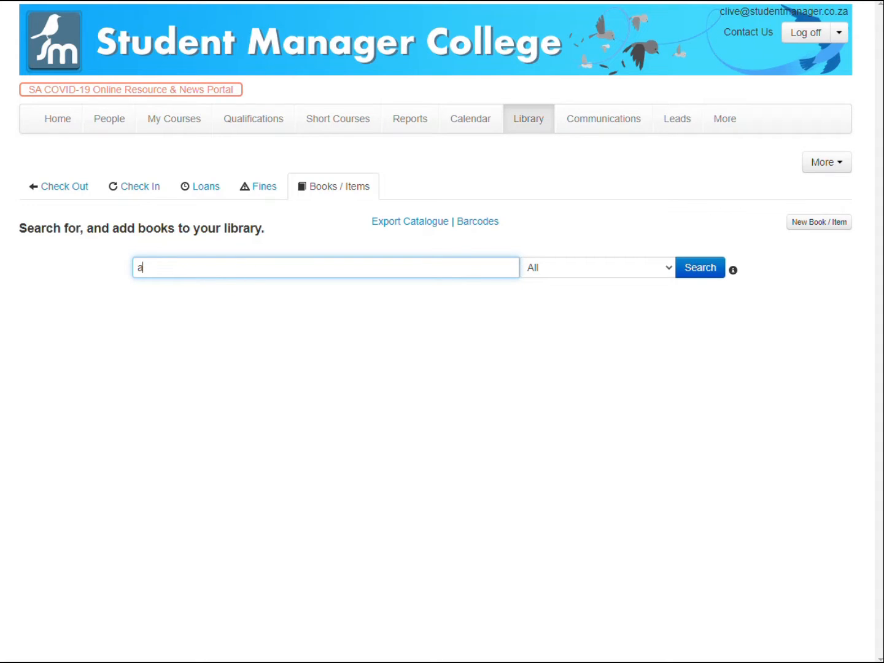
key(Return)
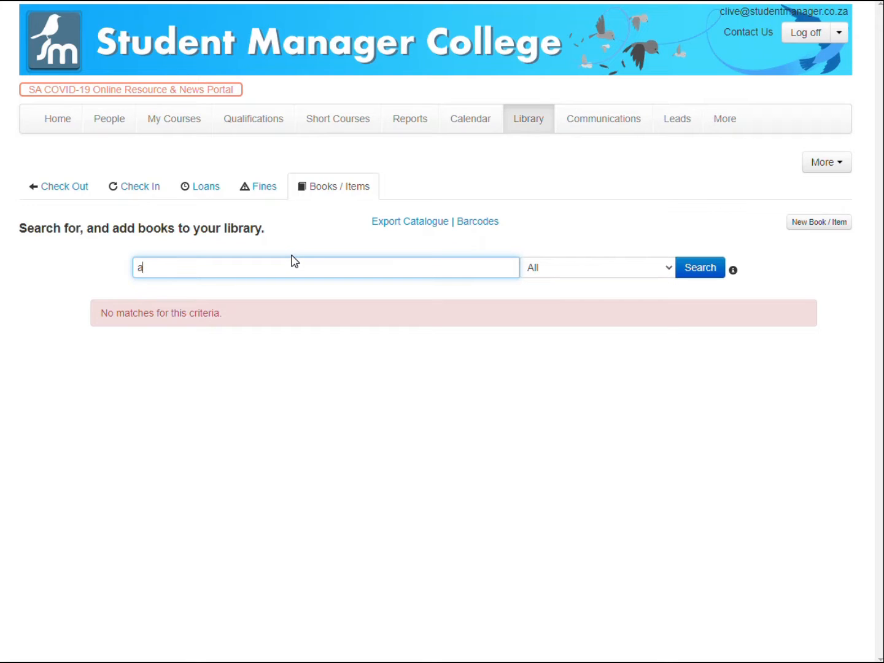
drag(153, 268, 84, 268)
drag(181, 269, 83, 268)
click(826, 162)
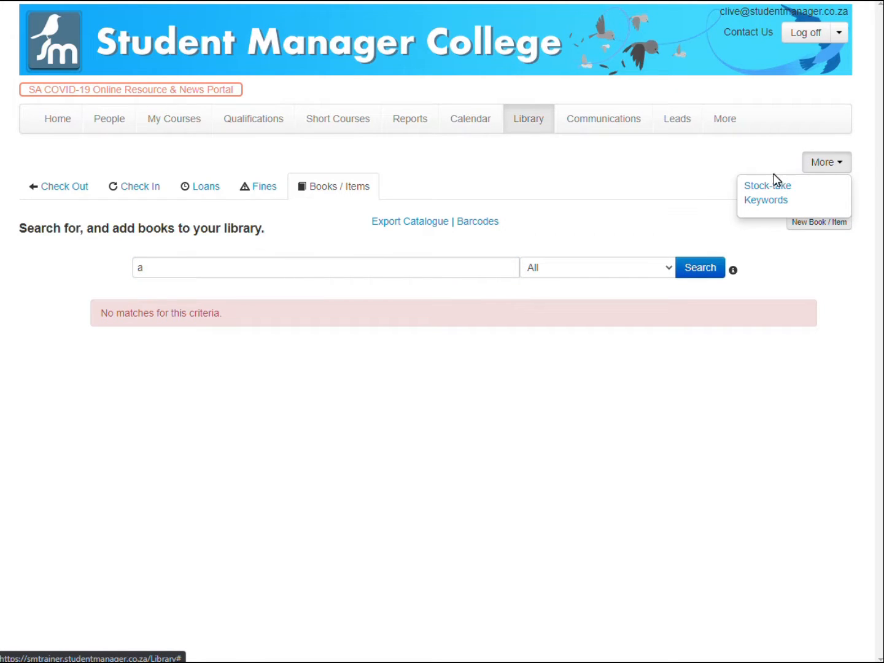
click(483, 266)
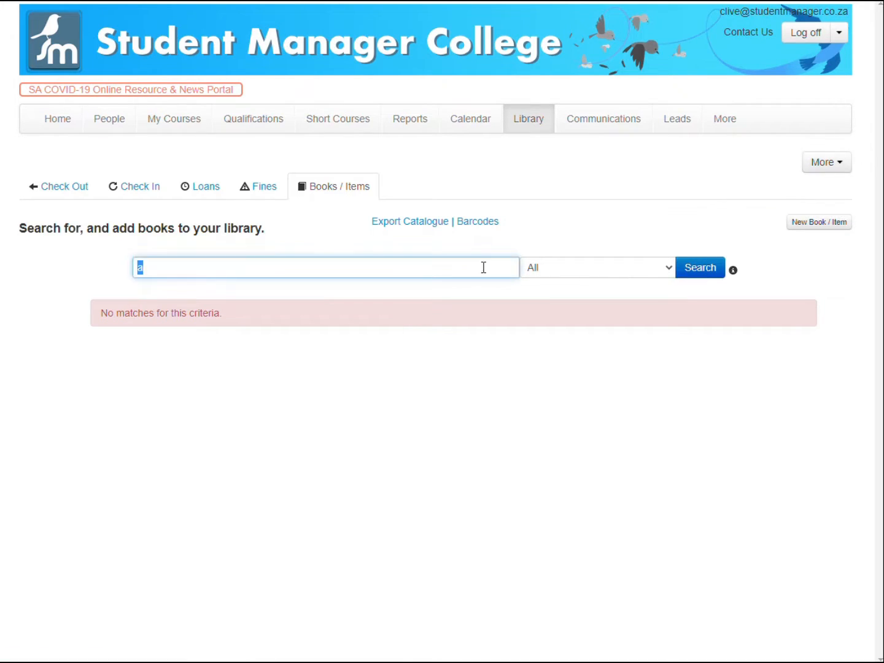
Preview the new book/item form's fields and media type options, then return to the Books / Items list without saving.
click(812, 222)
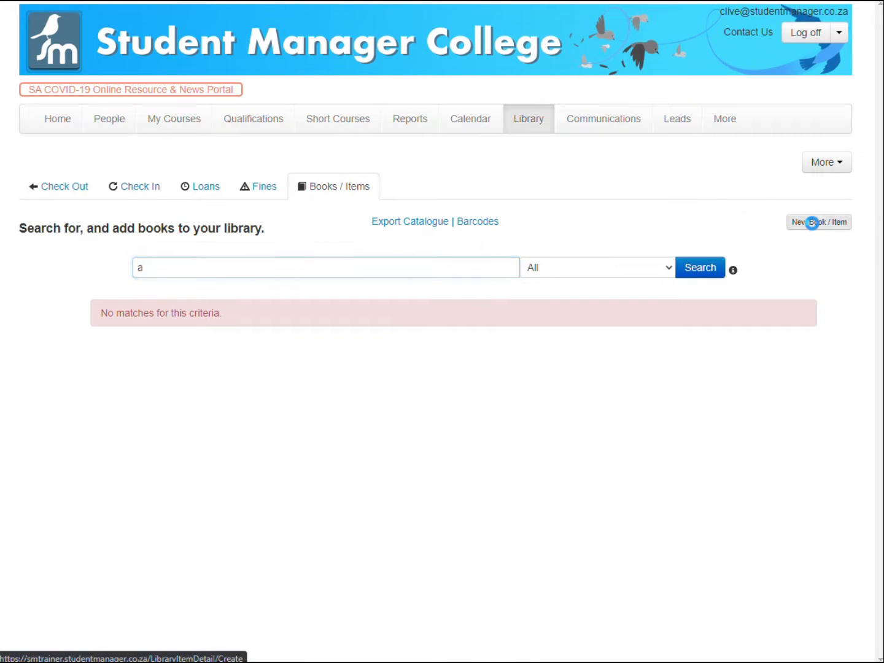
scroll(752, 371, down, 4)
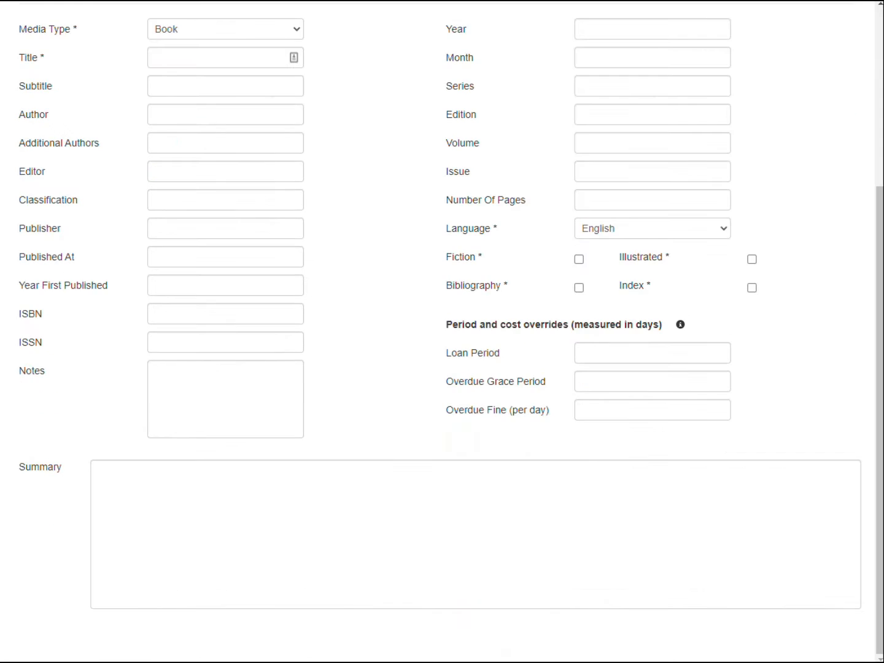
scroll(752, 371, up, 4)
click(291, 282)
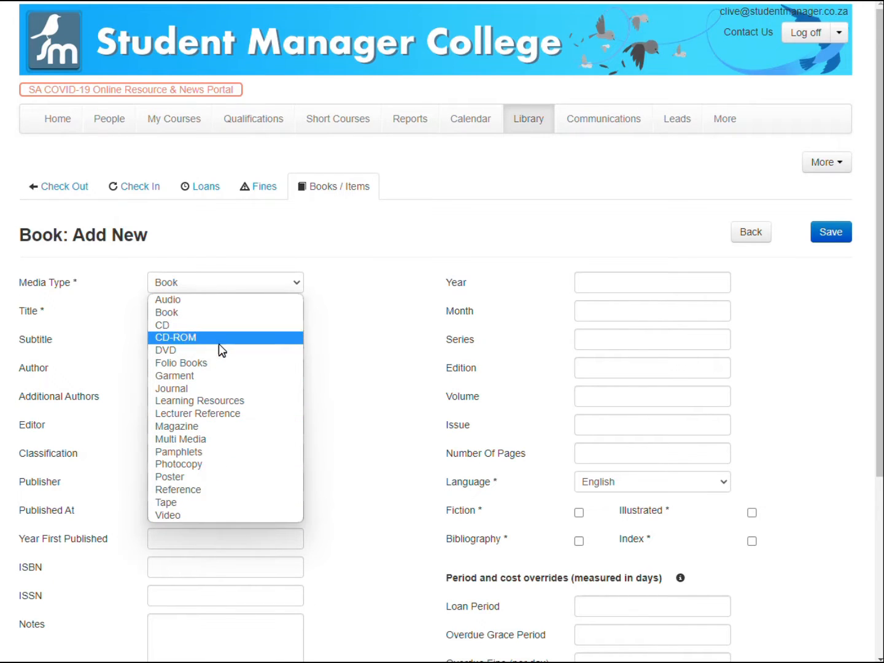
click(339, 221)
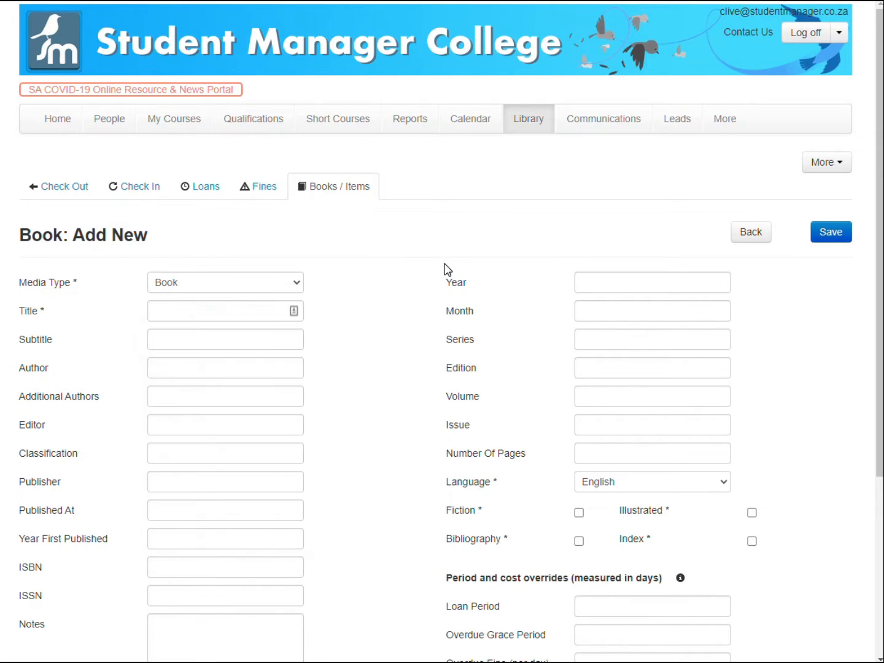
scroll(443, 268, down, 4)
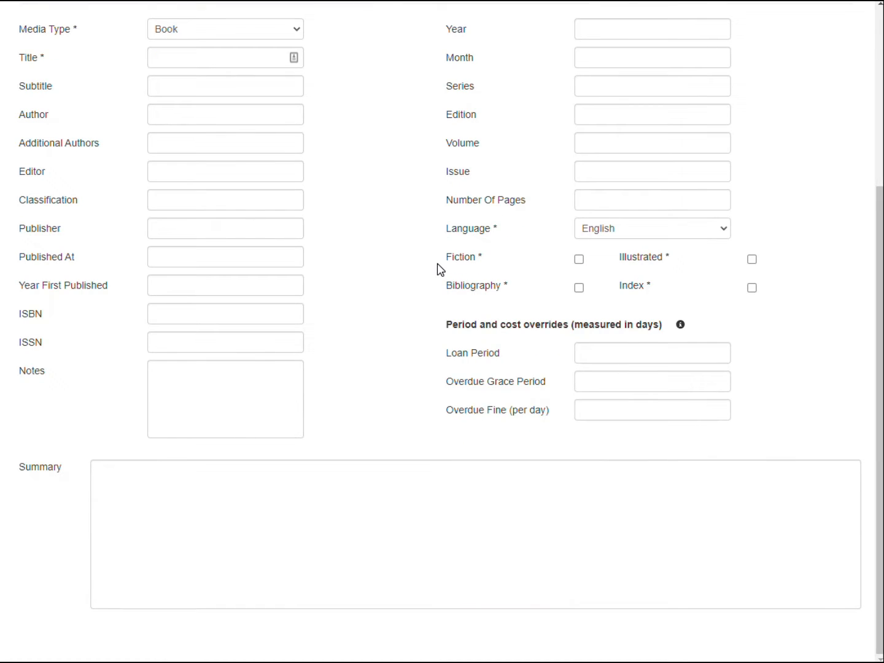
scroll(441, 270, up, 4)
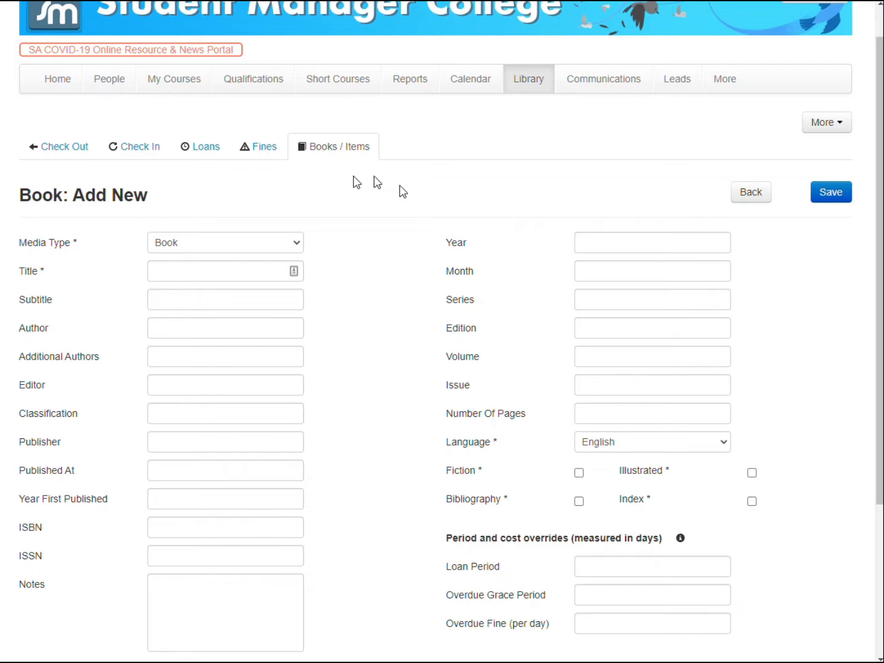
click(260, 148)
click(335, 195)
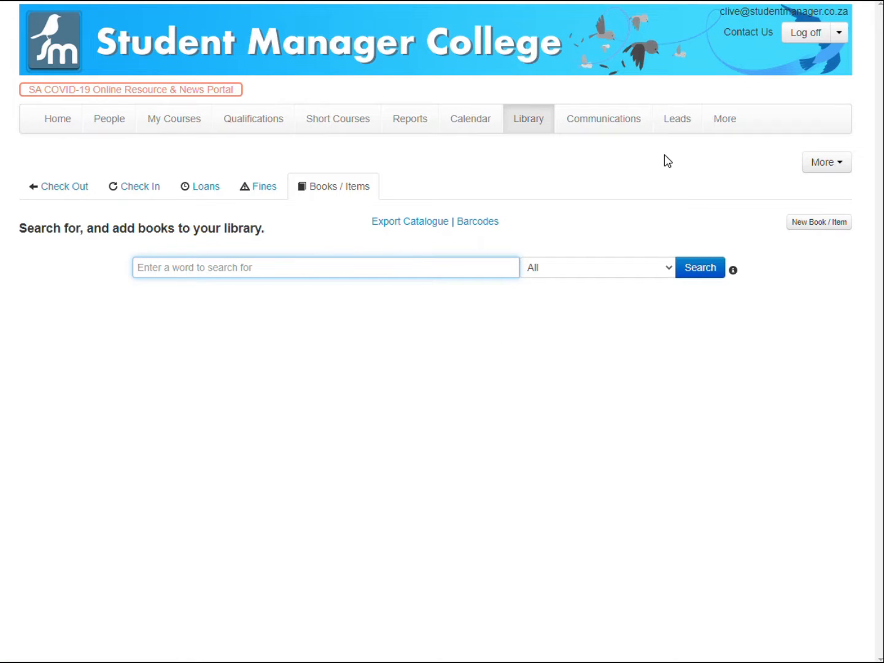
Open the Settings' Data Import & Export section and go to Import Library Items.
click(727, 122)
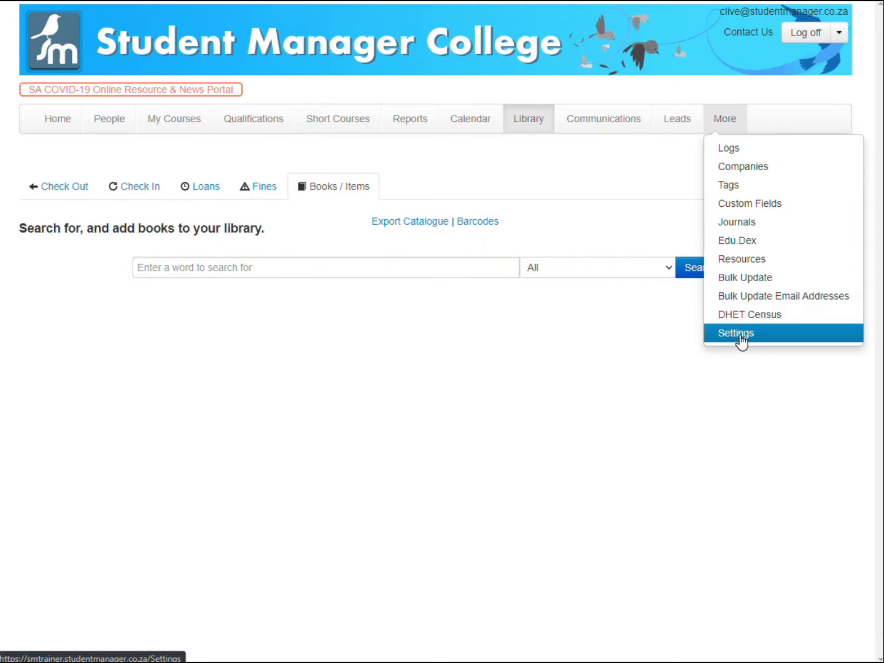
click(738, 335)
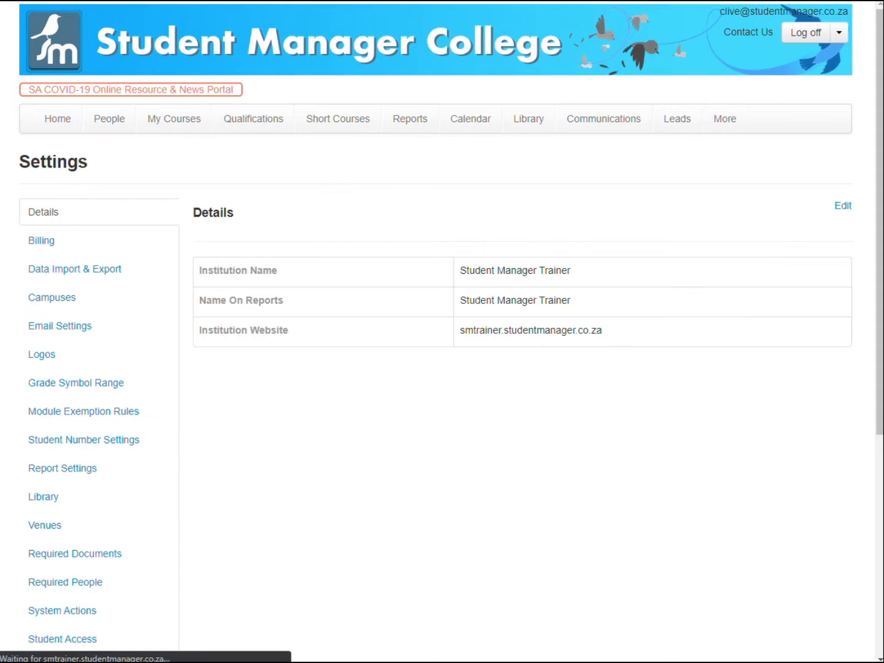
scroll(123, 307, down, 5)
scroll(101, 263, up, 5)
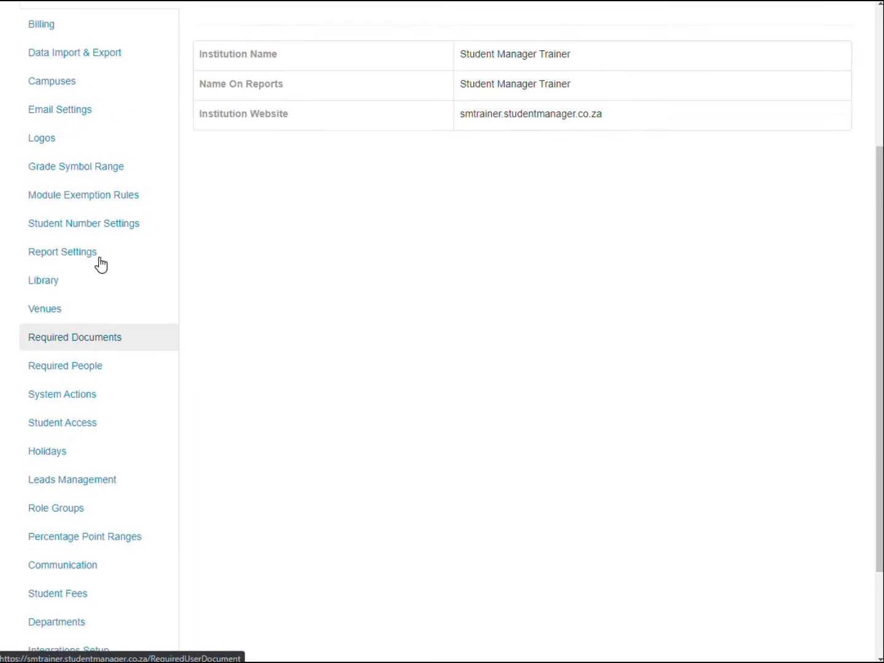
click(84, 271)
scroll(485, 375, down, 5)
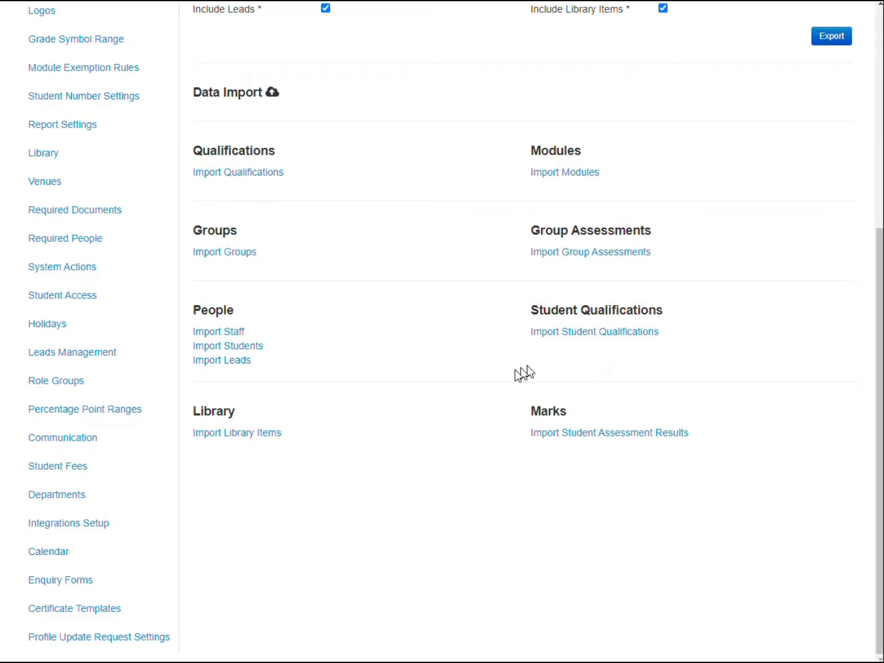
click(276, 433)
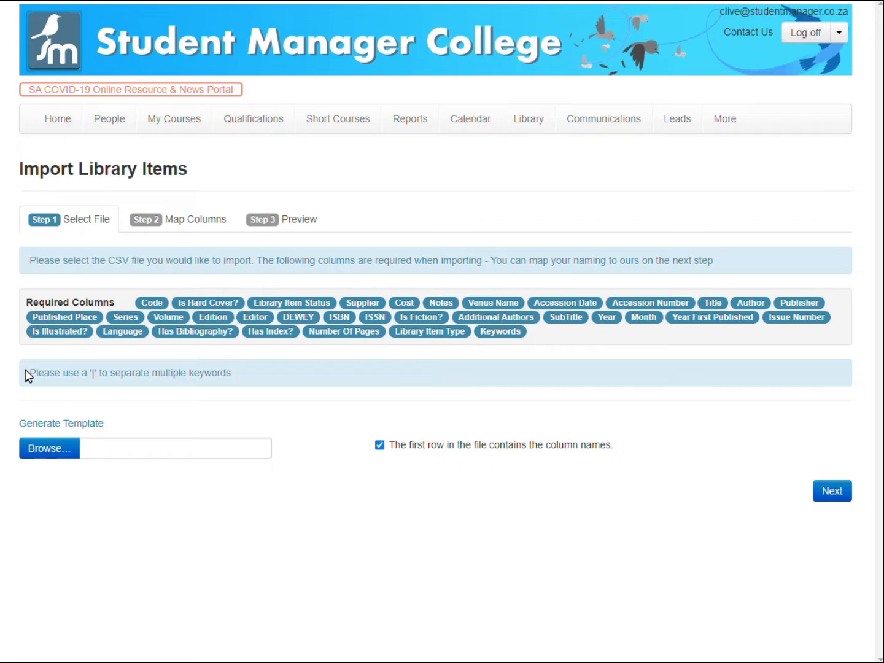
Highlight the note about using '|' to separate multiple keywords.
drag(32, 367, 245, 381)
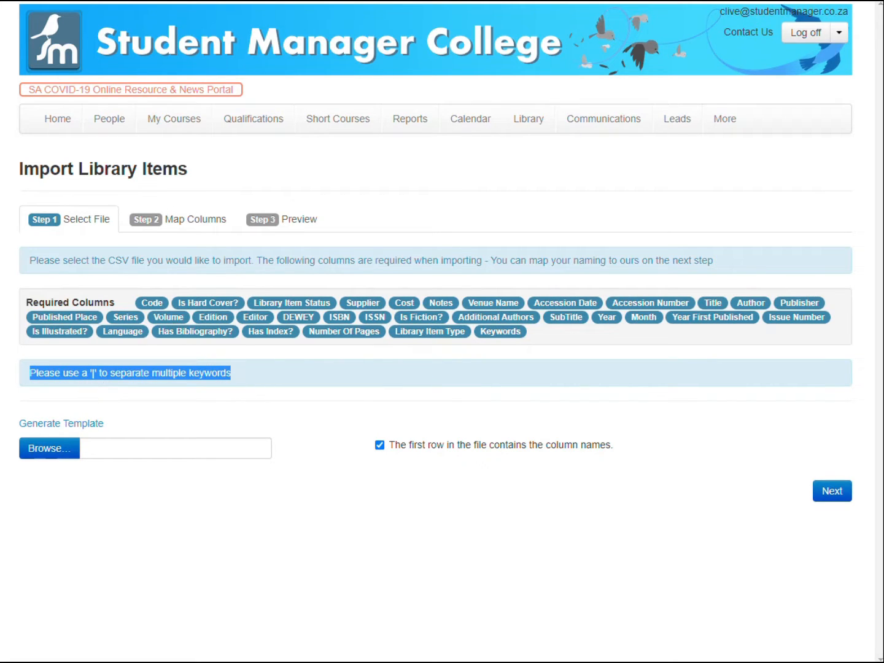
click(241, 375)
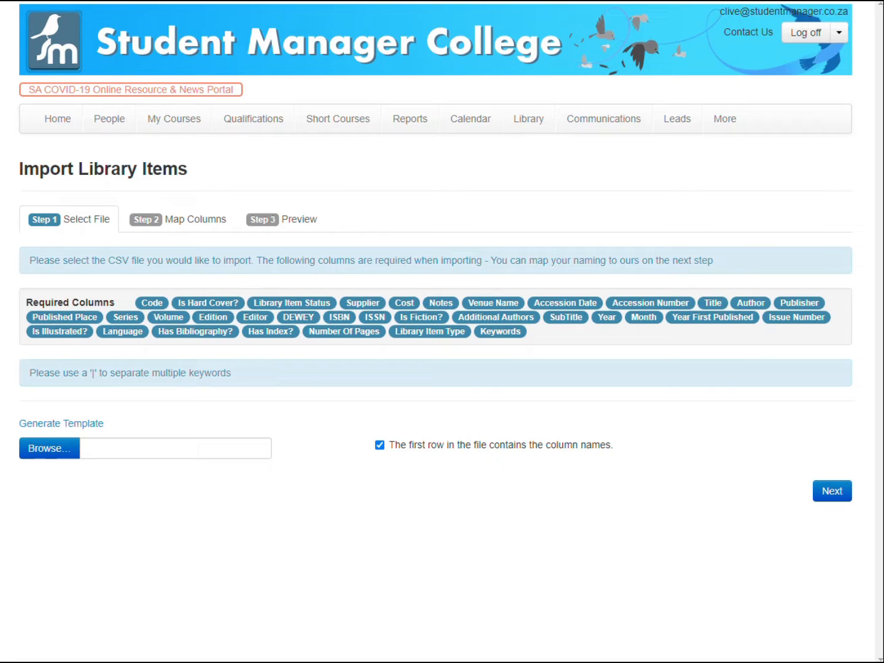
drag(249, 373, 87, 366)
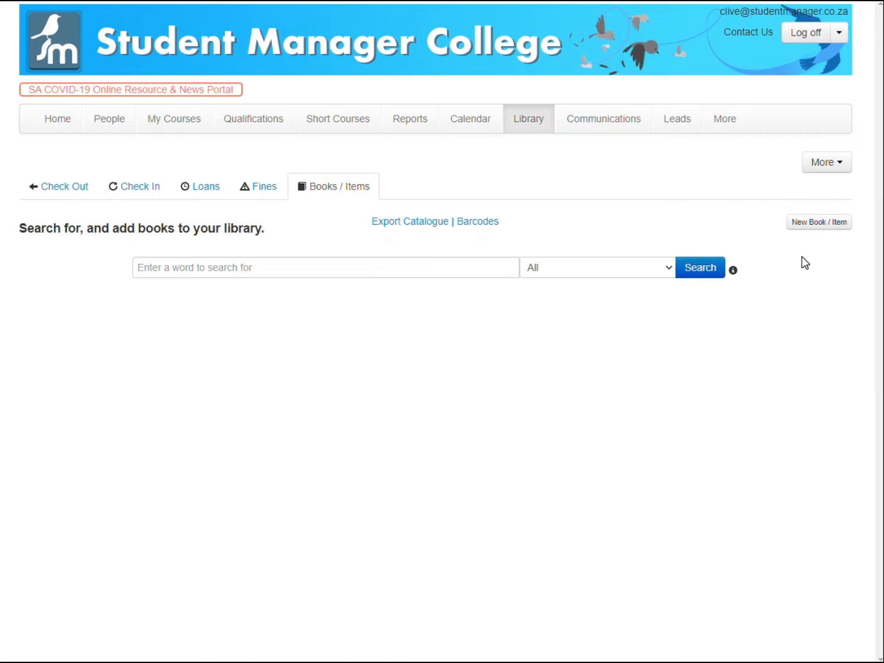
Start a new book/item and set its media type to Multi Media.
click(820, 225)
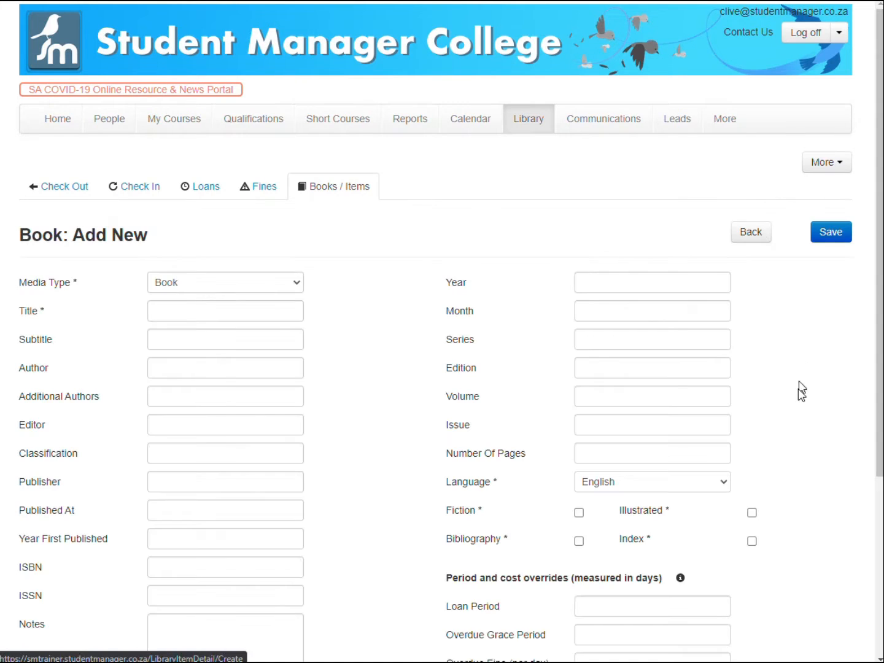
click(268, 286)
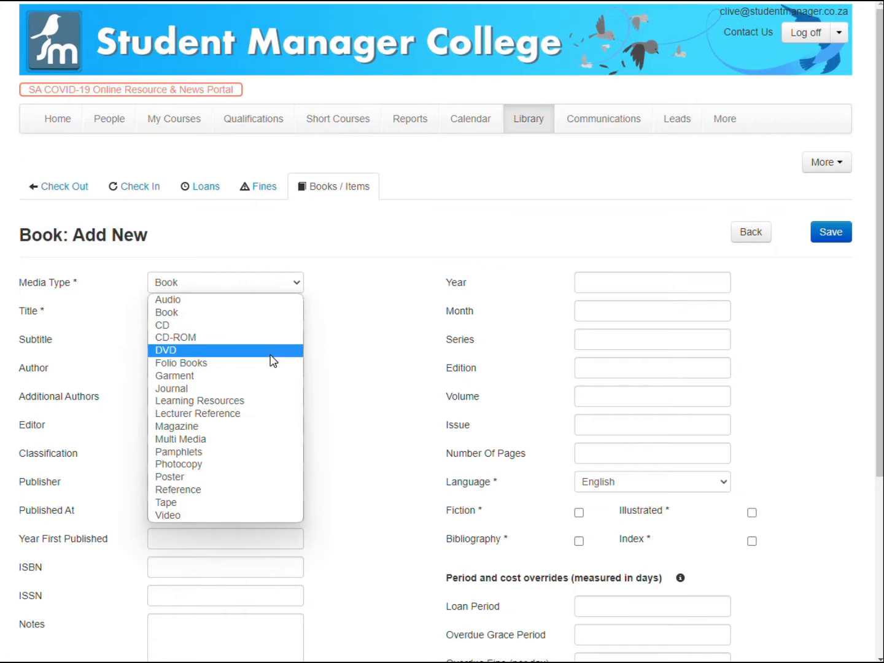
click(246, 515)
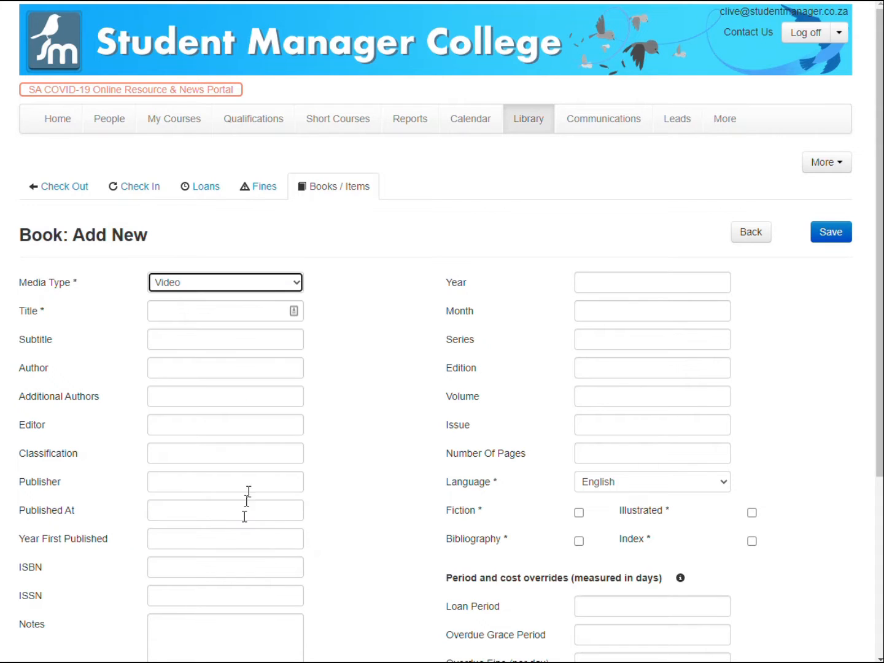
click(232, 285)
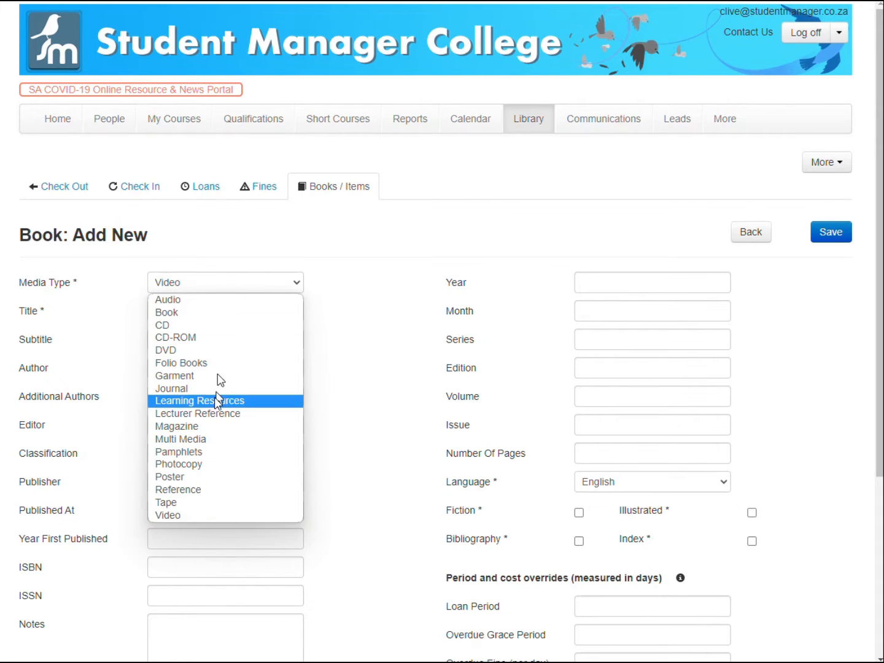
click(199, 440)
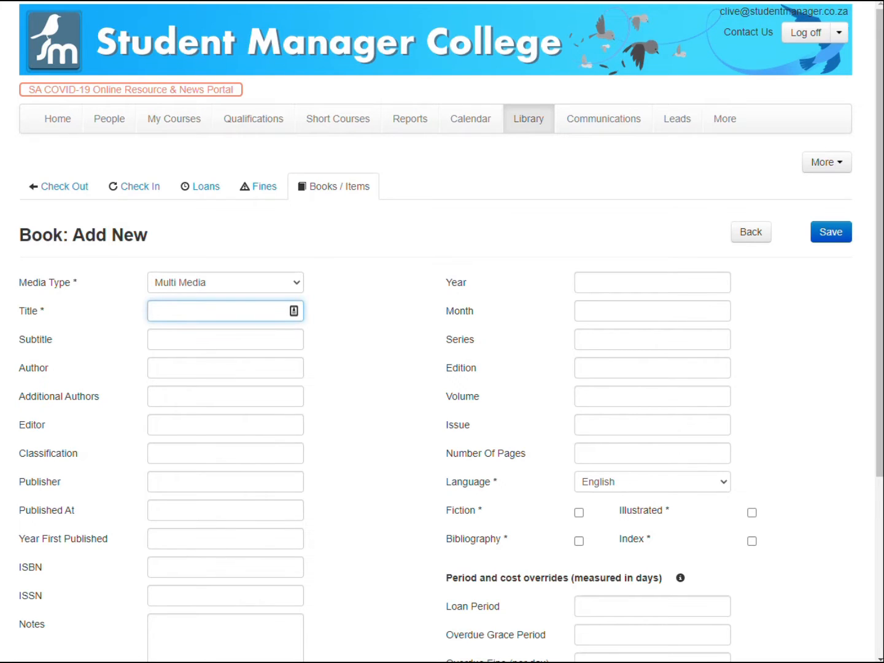
Enter TestResource as the item's title.
key(Tab)
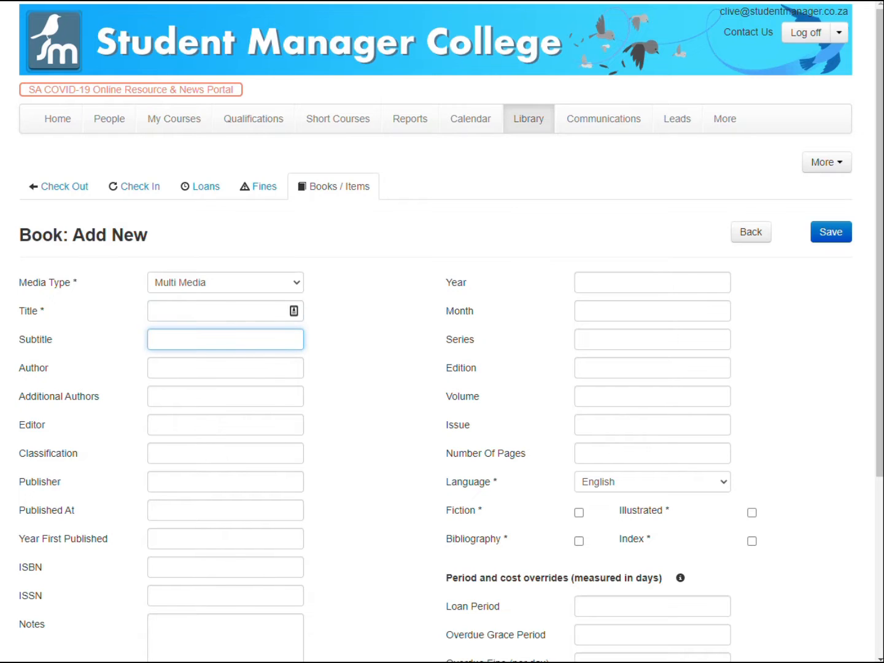
click(235, 315)
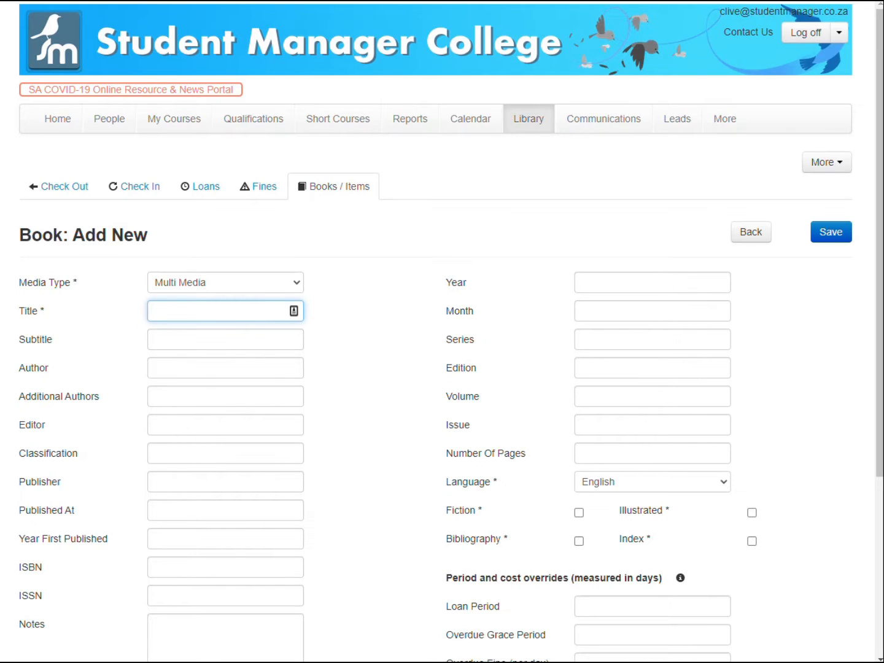
text(TestResource)
Examine the item's remaining fields, language options and the period and cost overrides section.
scroll(331, 367, down, 2)
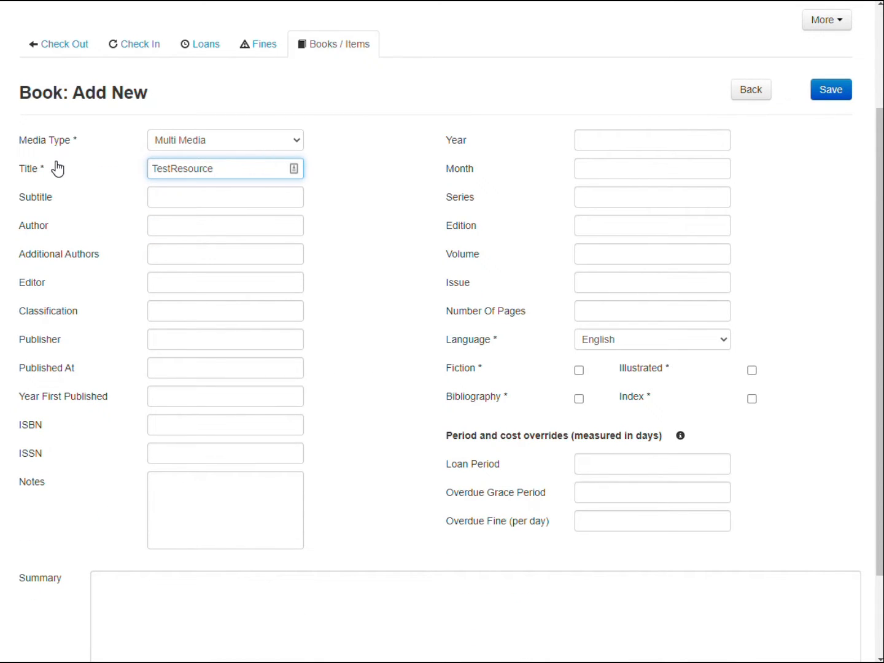
click(642, 147)
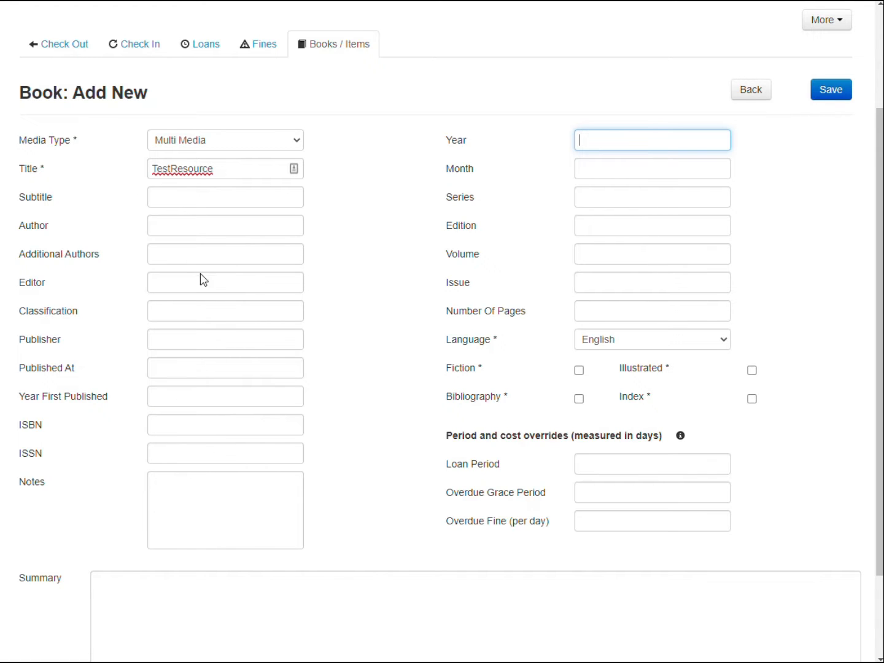
scroll(240, 335, down, 1)
scroll(377, 536, down, 2)
scroll(264, 544, up, 4)
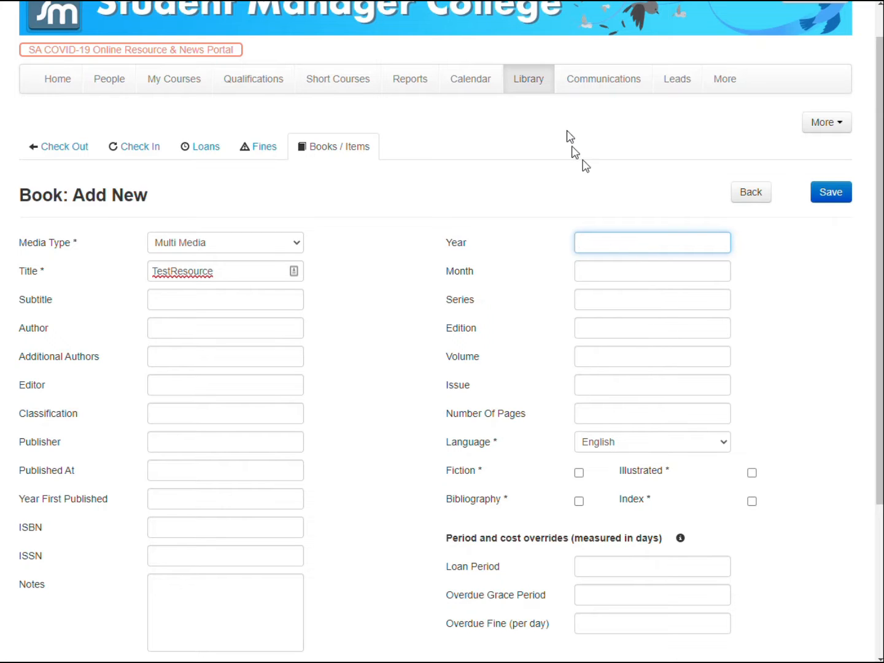
scroll(566, 277, down, 2)
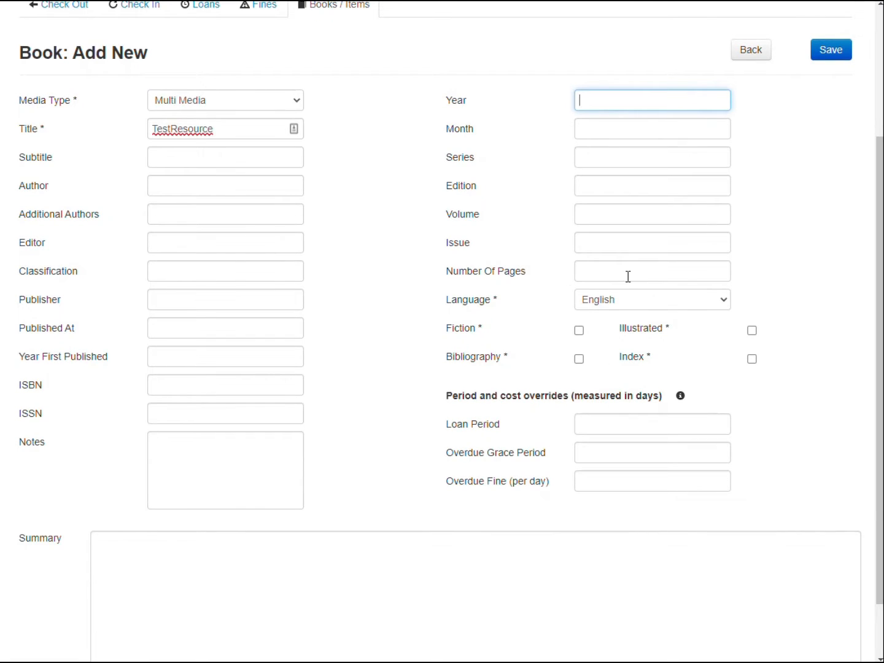
click(627, 298)
click(627, 300)
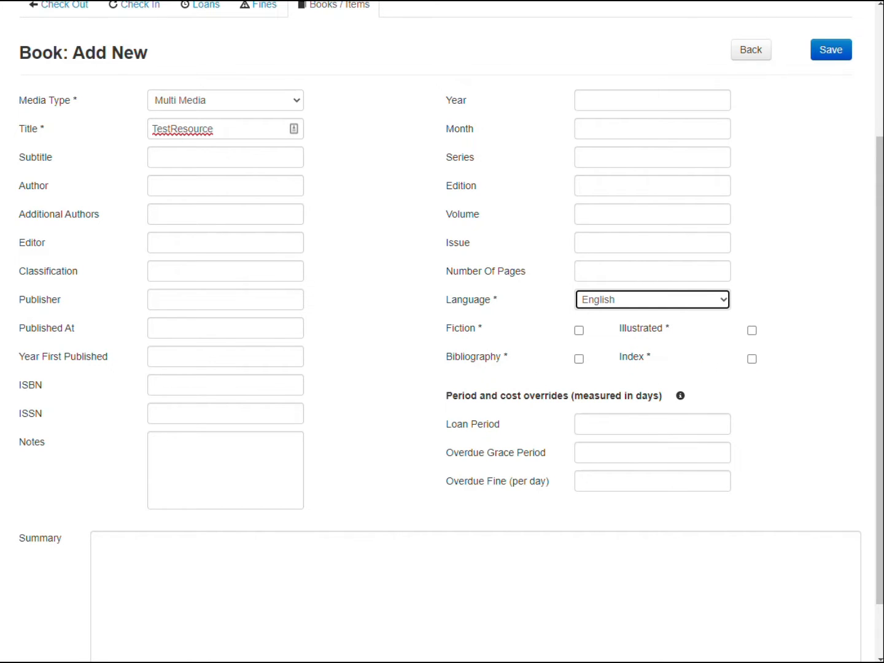
click(610, 422)
mouse_move(678, 397)
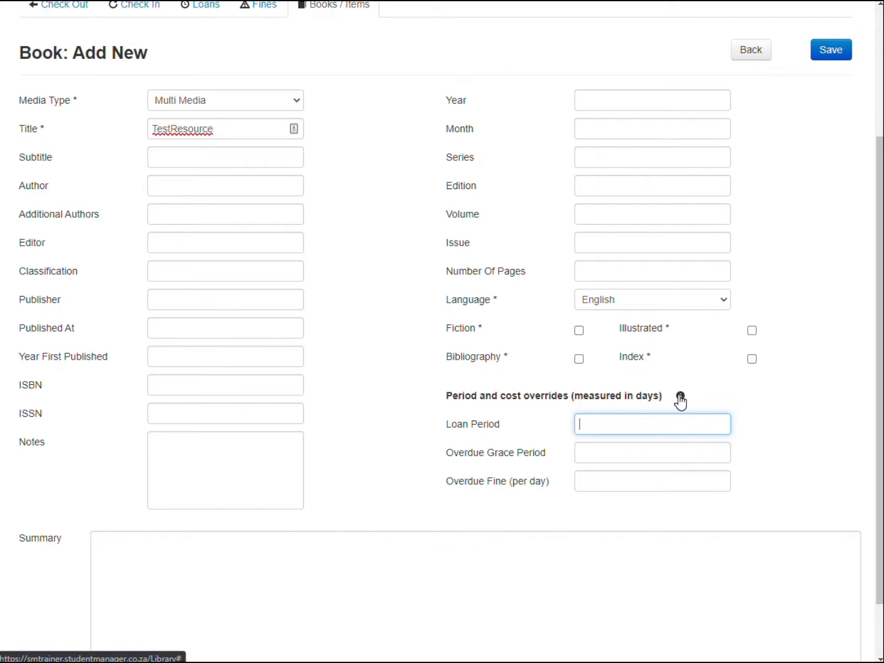
Open the library settings to review the default loan period, overdue fine and grace period.
click(489, 400)
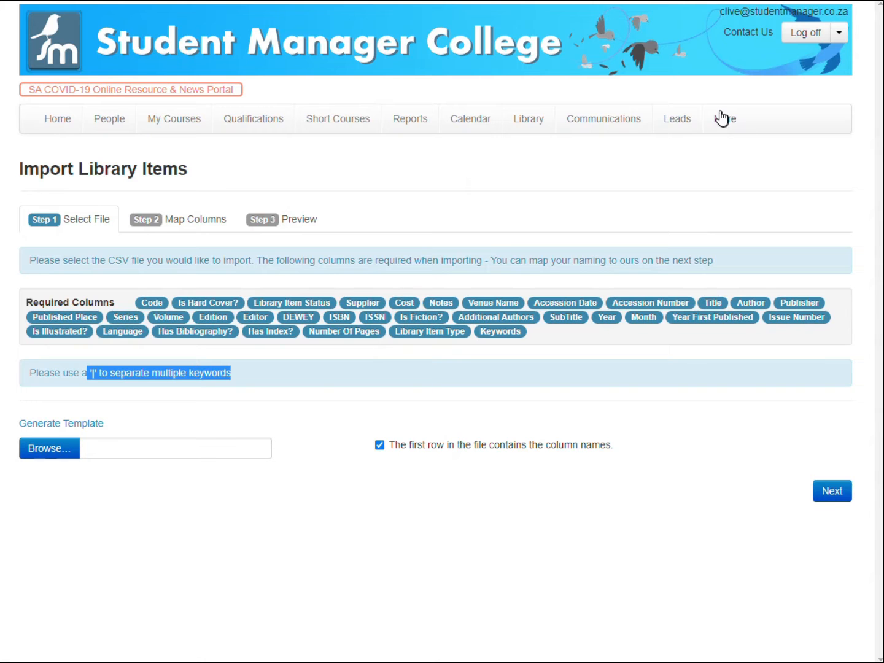
click(722, 119)
click(740, 336)
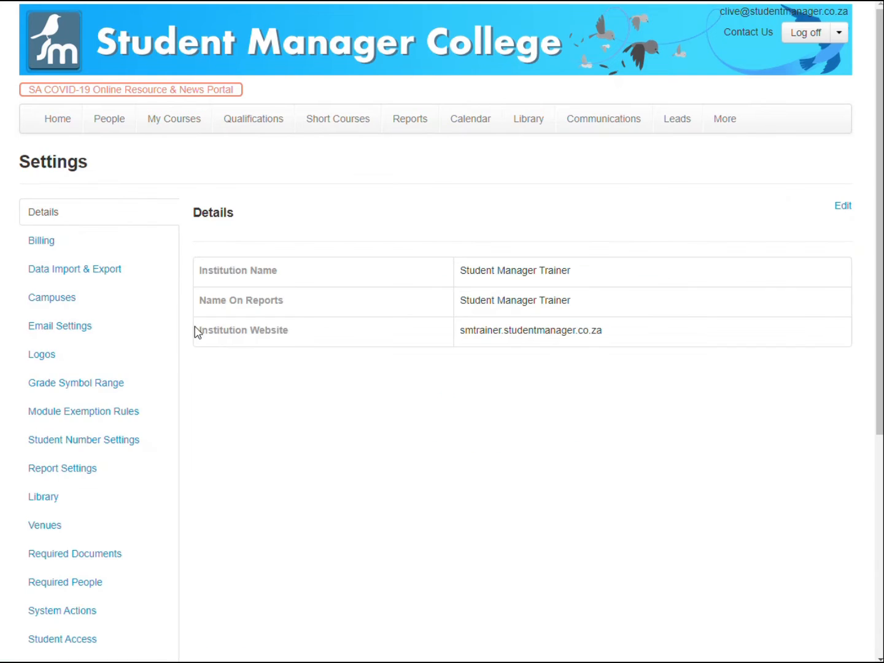
scroll(197, 332, down, 5)
click(135, 218)
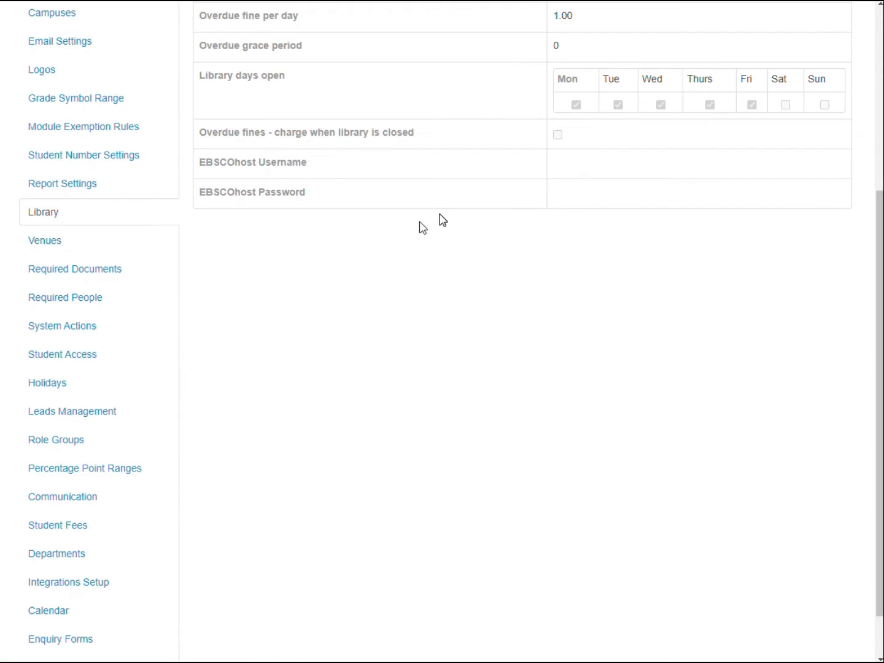
scroll(442, 220, up, 5)
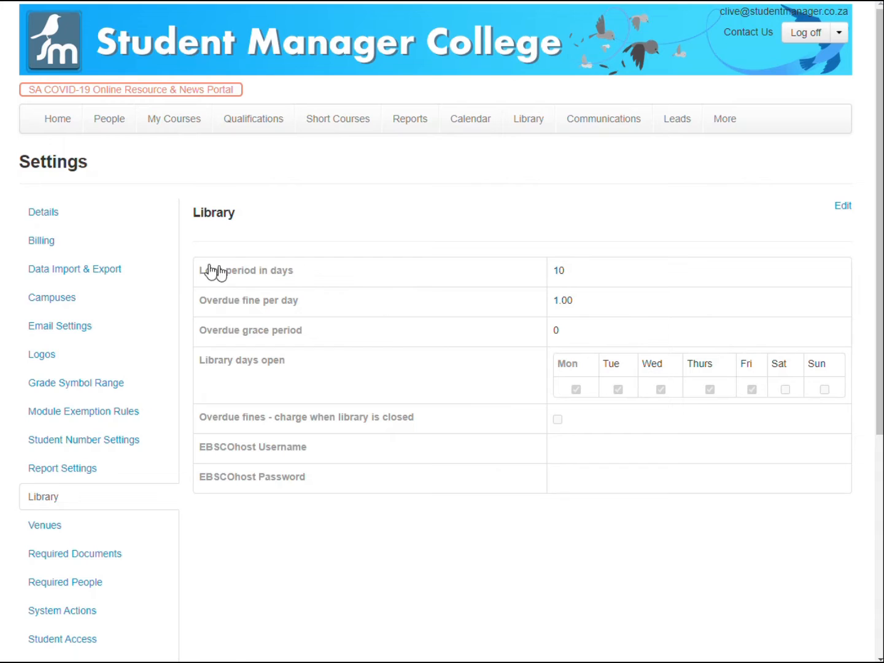
drag(193, 278, 569, 288)
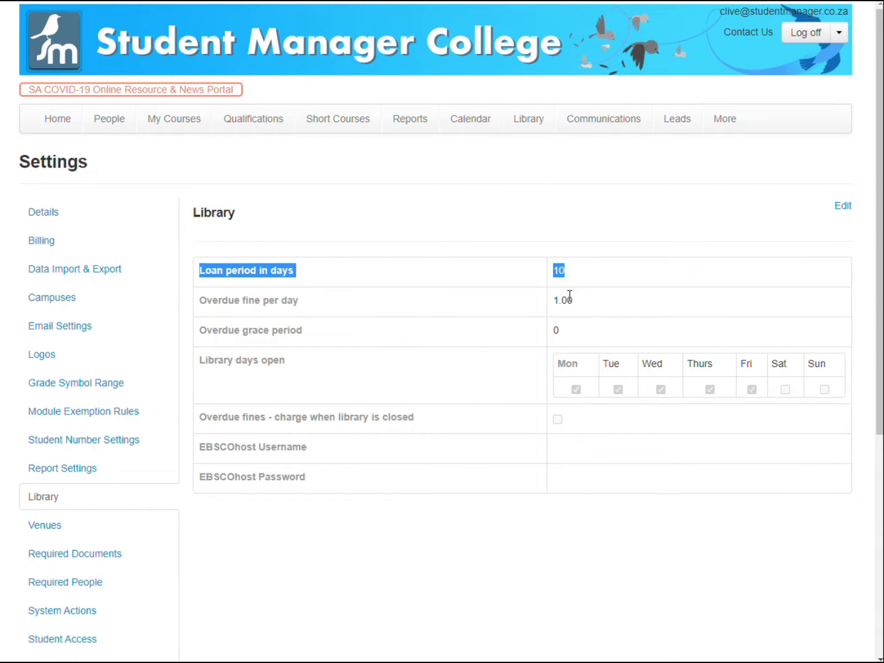
click(570, 299)
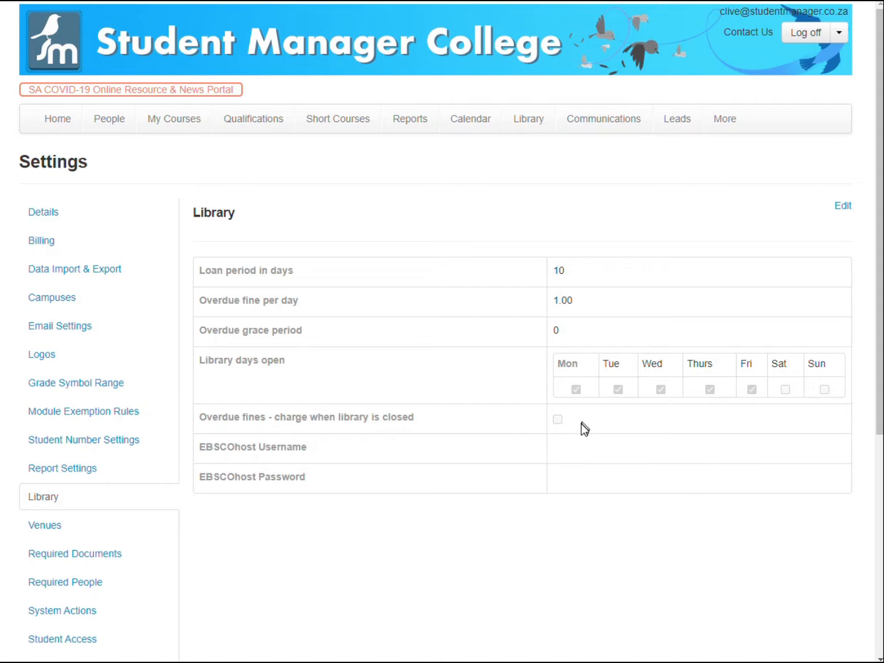
drag(548, 422, 194, 270)
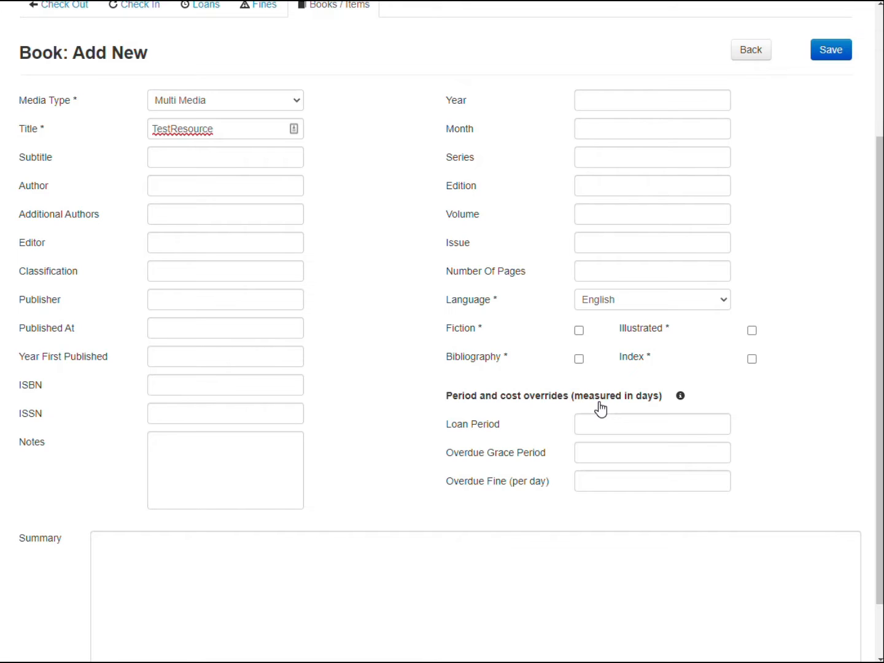
Set the item's override loan period to 7, overdue grace period to 1 and overdue fine per day to 10.
click(599, 423)
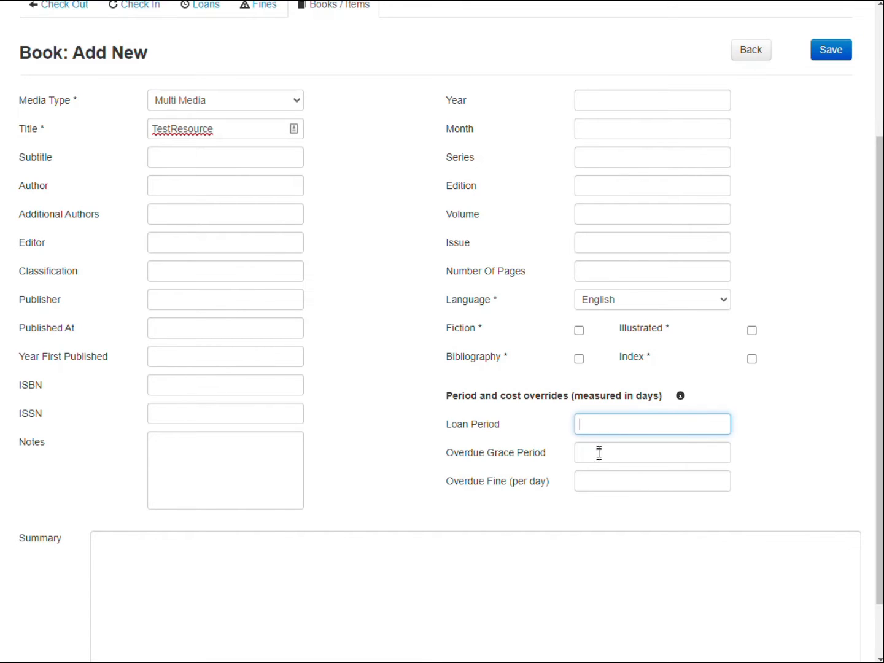
click(599, 453)
click(593, 427)
text(7)
key(Tab)
text(1)
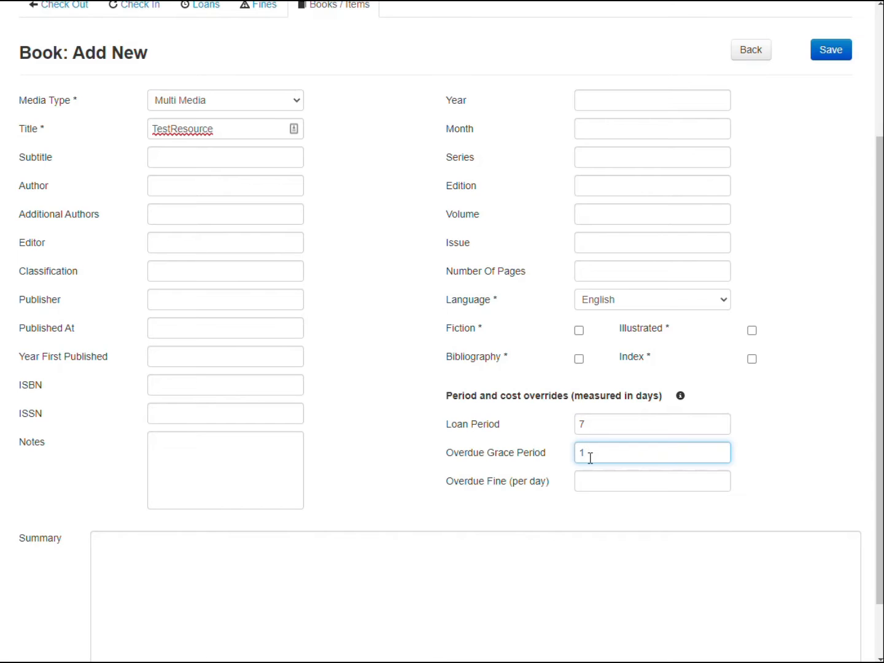
click(590, 480)
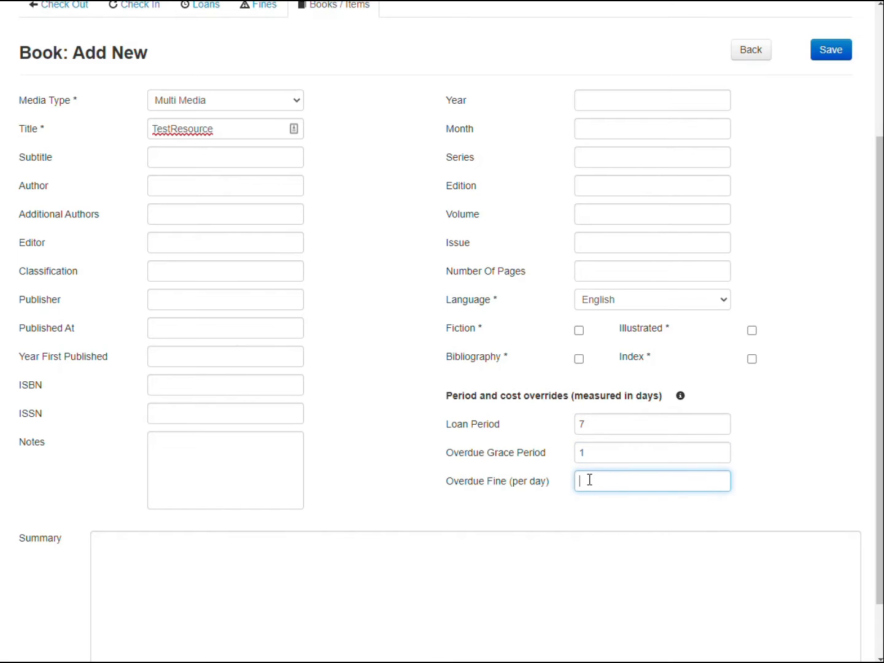
text(10)
Enter asdsasdadasd as the summary and fghfghgf as the notes, then save the new item.
scroll(767, 173, down, 1)
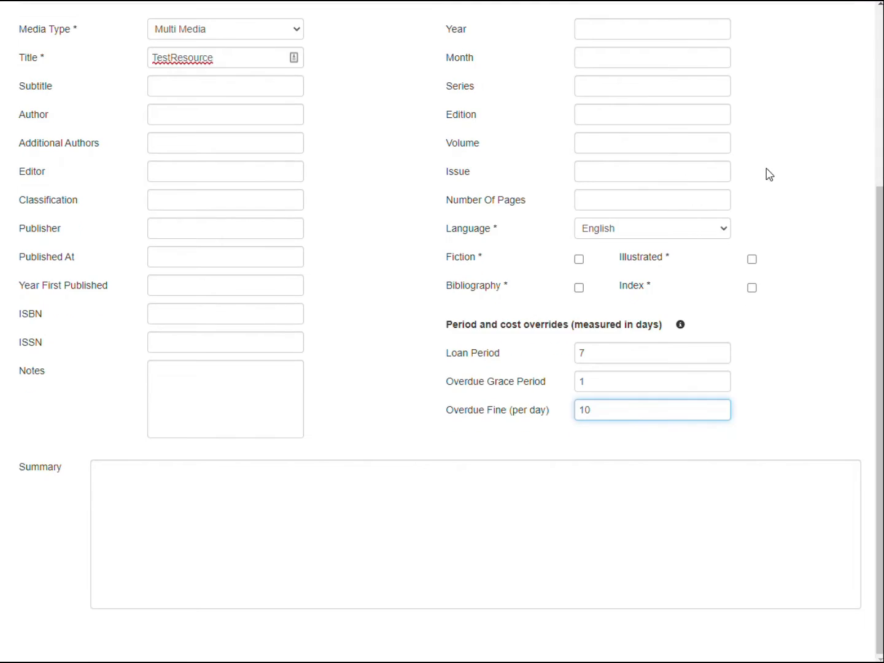
key(Tab)
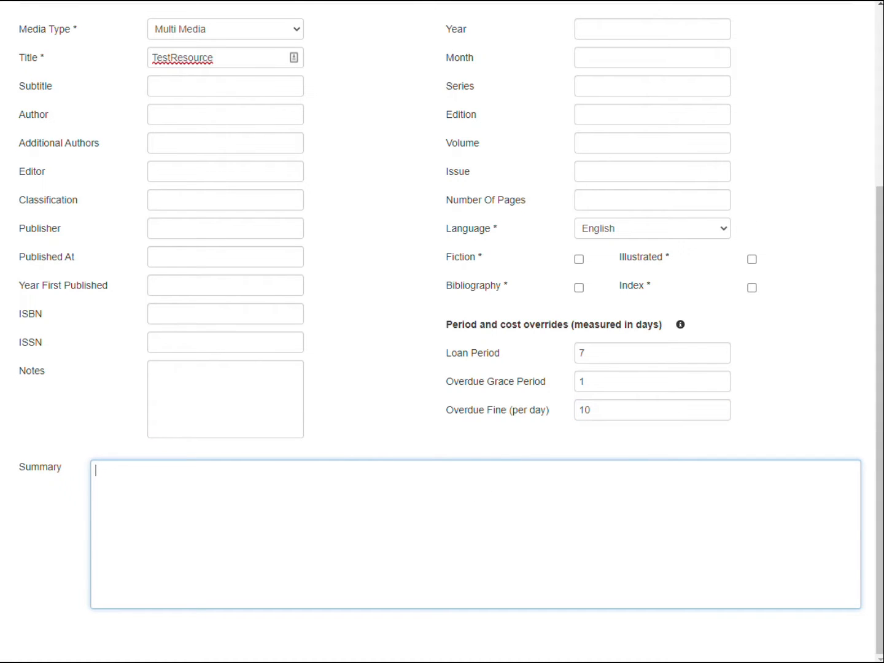
text(asdsasdadasd)
click(176, 344)
click(170, 385)
text(fgh)
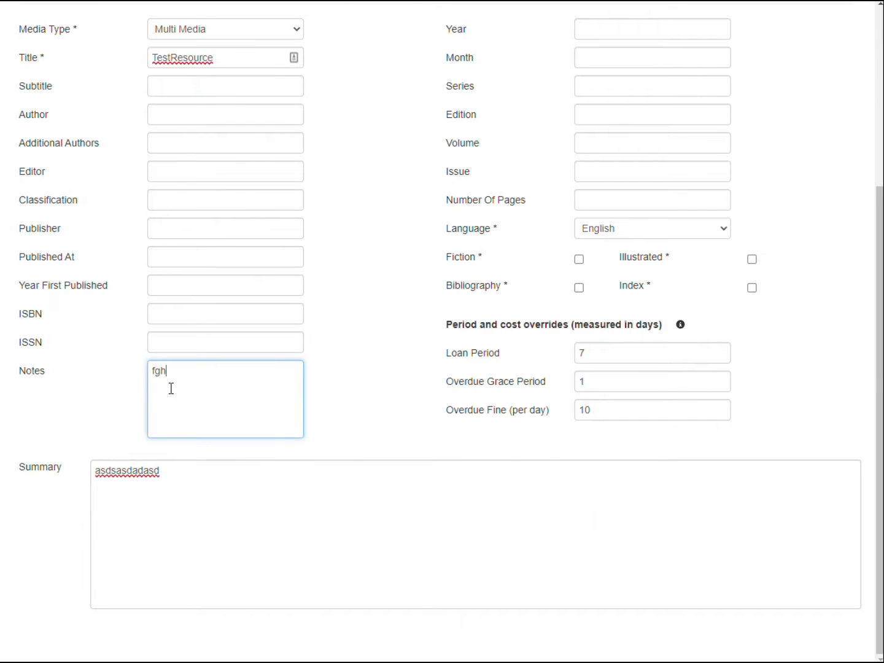
text(fghfghgf)
scroll(411, 295, up, 5)
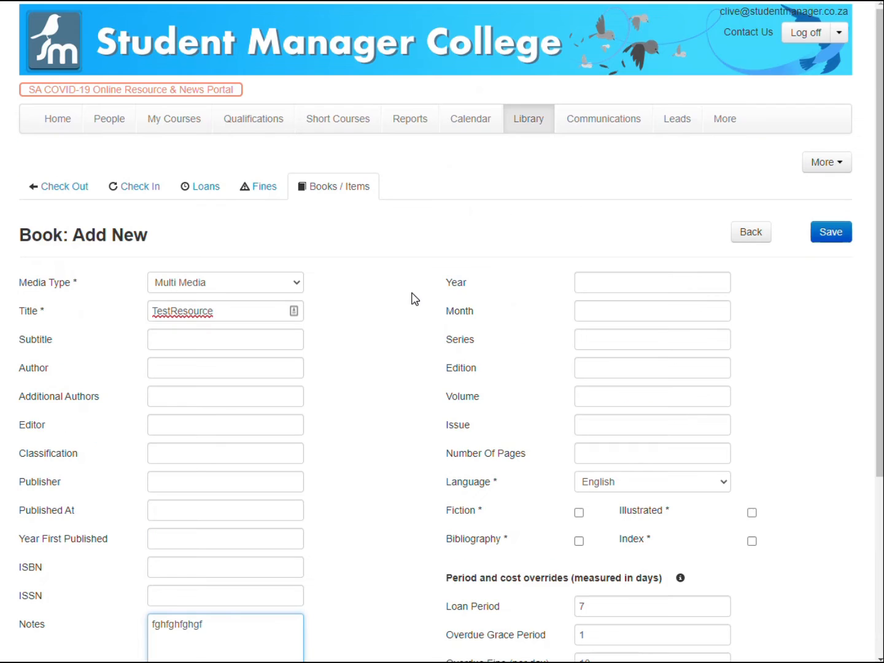
click(831, 234)
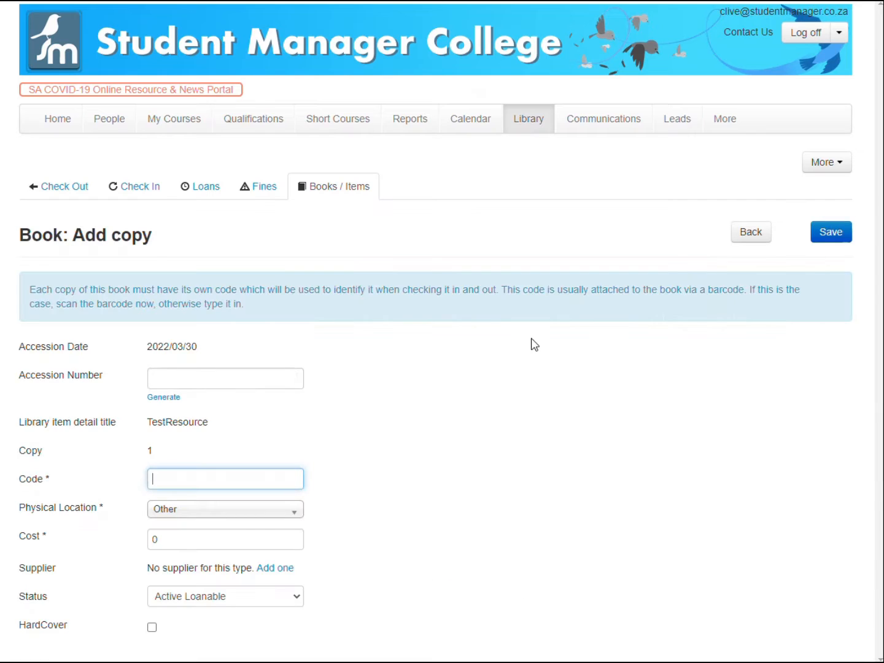
click(159, 399)
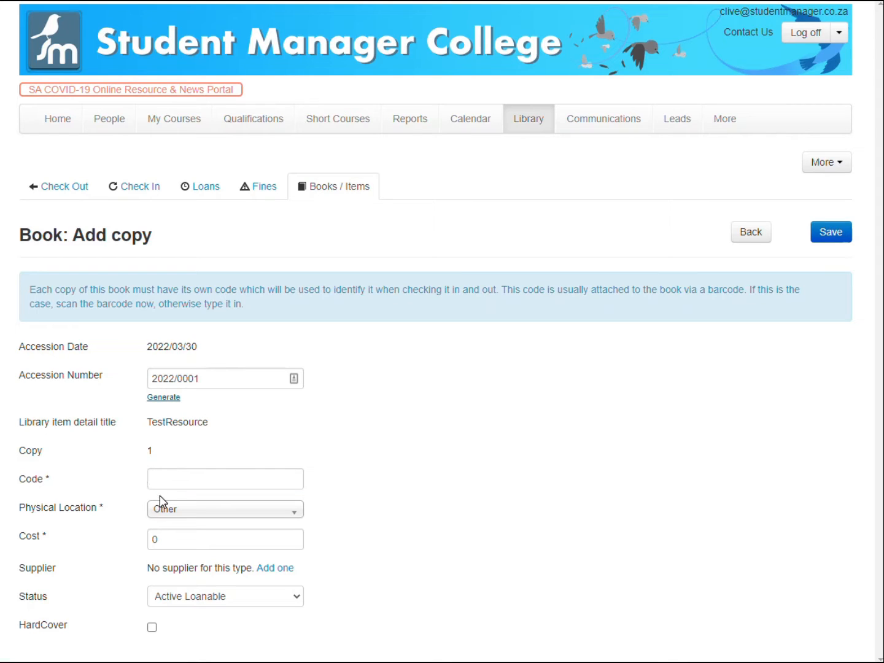
click(156, 478)
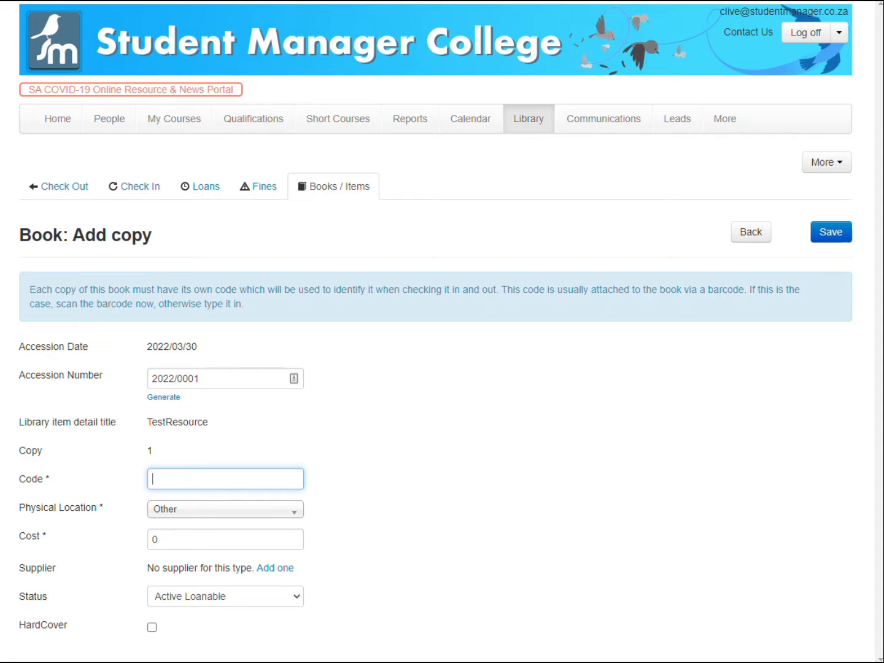
text(0123456789)
click(203, 510)
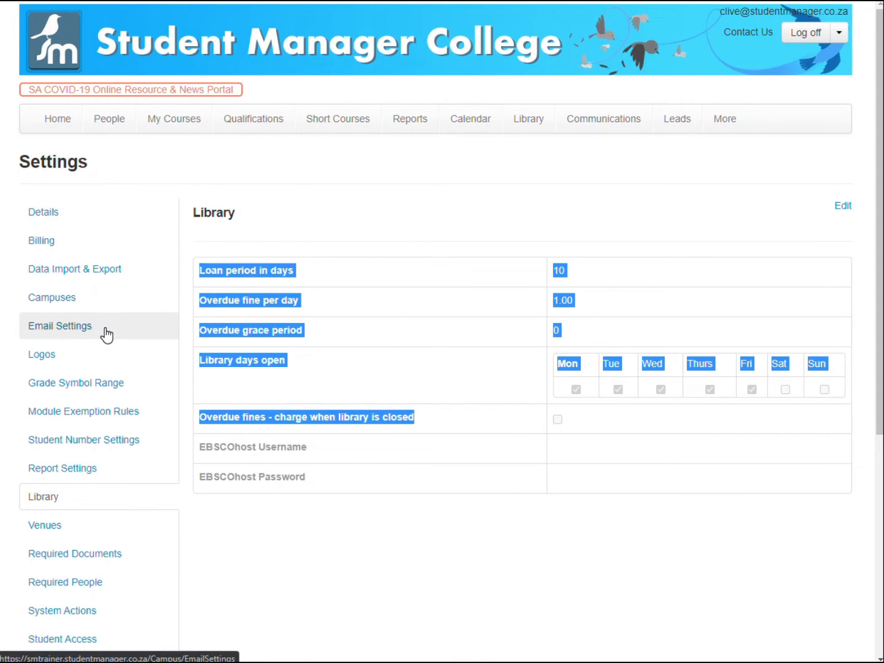
Examine the Venues settings and the Create Room dialog's fields and location options, then cancel the dialog.
scroll(107, 335, down, 3)
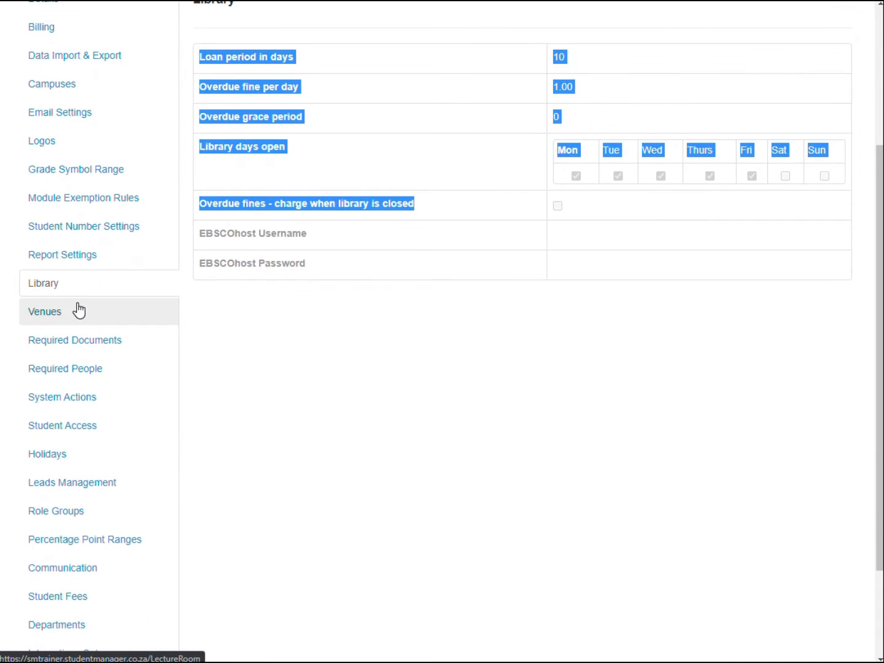
click(93, 312)
scroll(460, 310, up, 3)
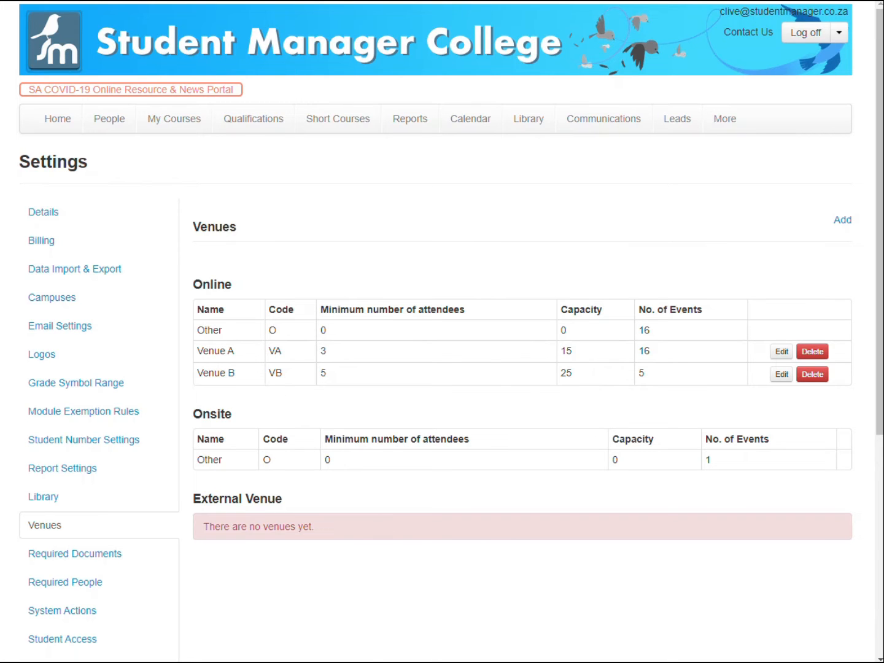
click(847, 221)
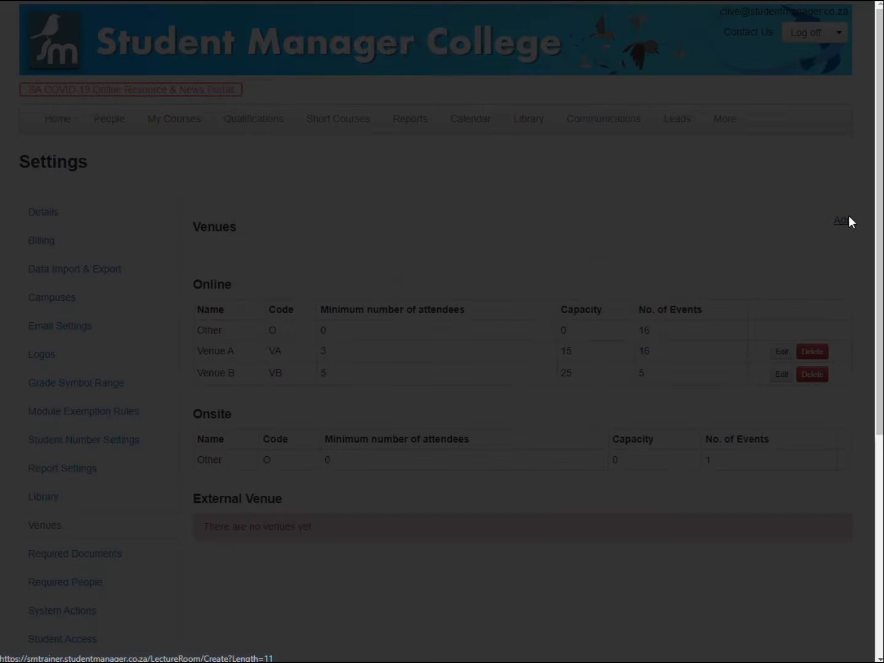
click(405, 257)
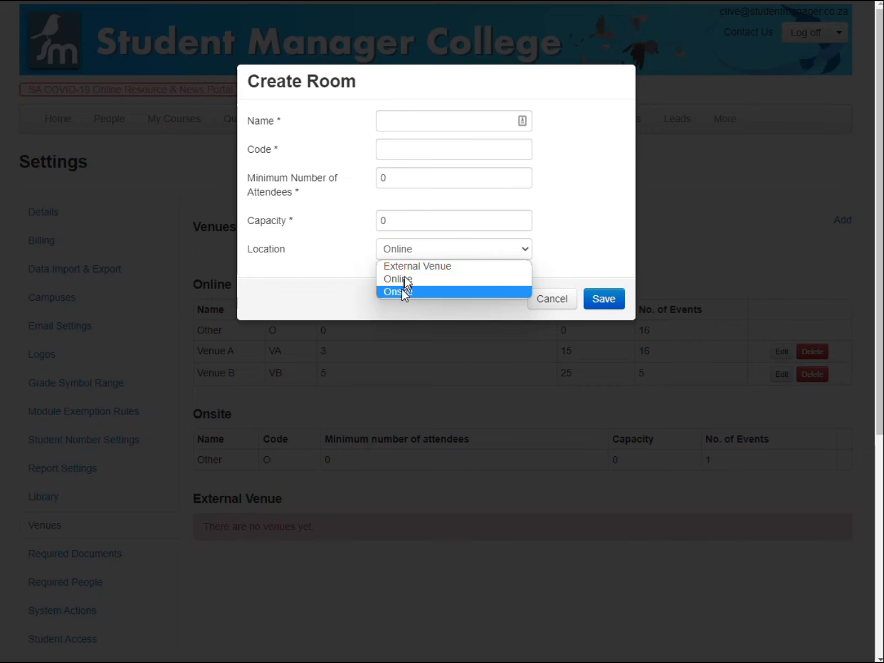
click(394, 120)
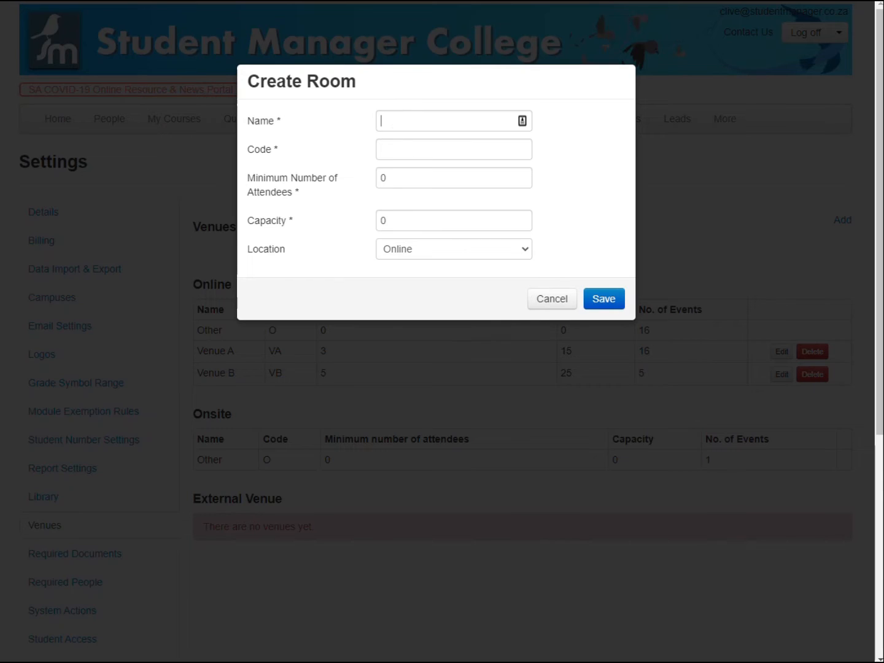
click(391, 149)
double_click(381, 178)
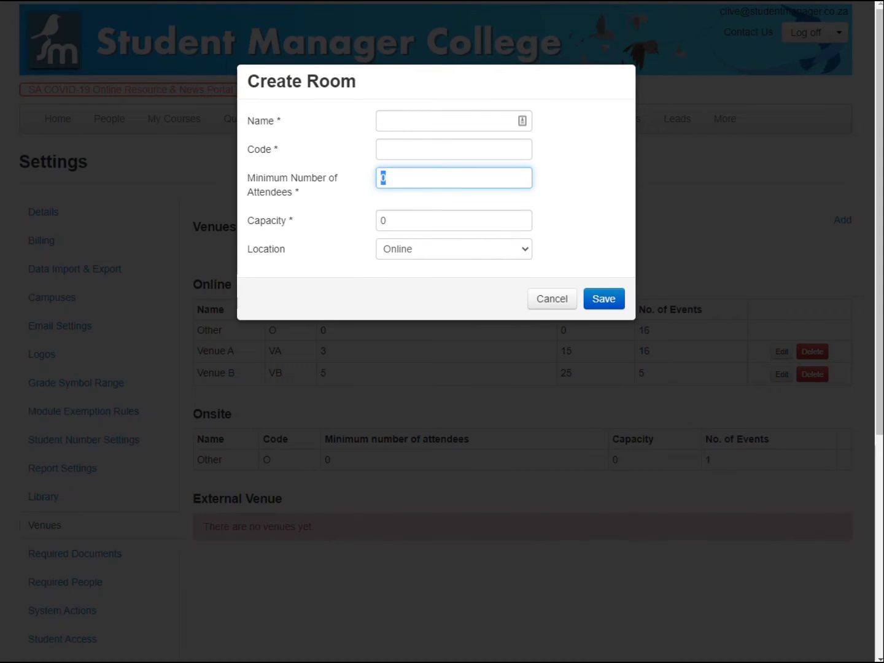
click(552, 300)
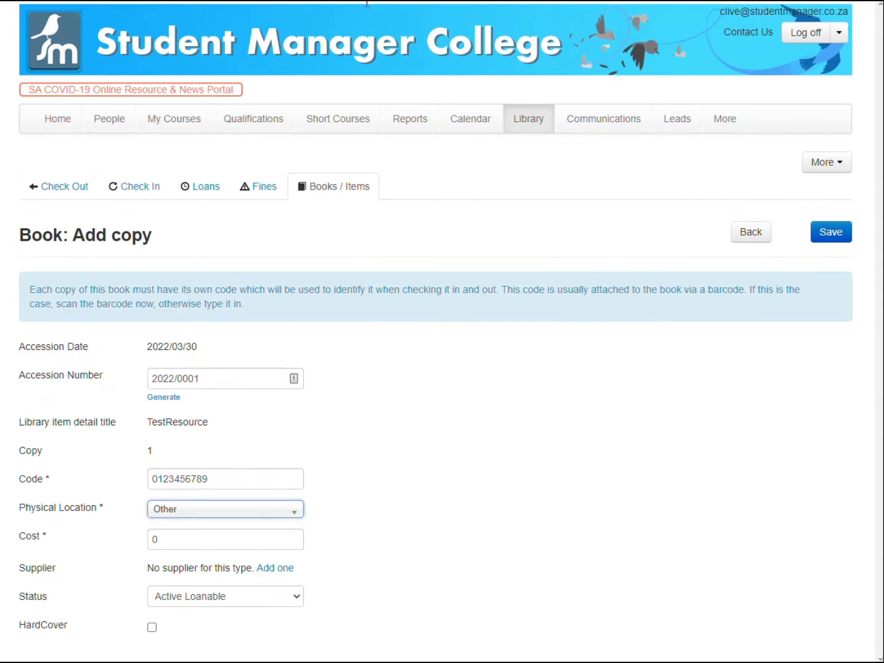
Fill in the copy's physical location as Onsite Other, its cost as 2500, and tick HardCover.
click(184, 513)
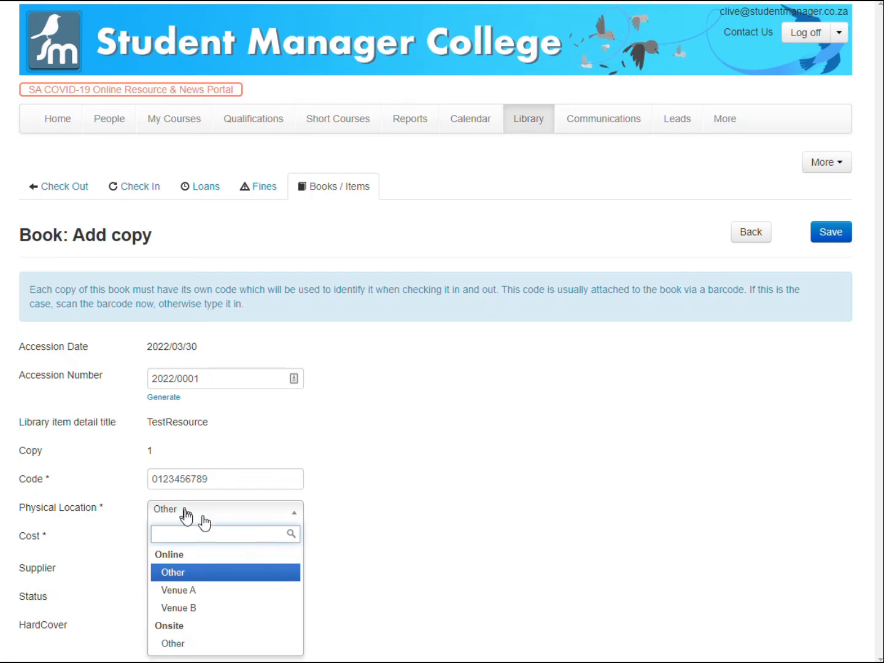
click(193, 645)
click(188, 545)
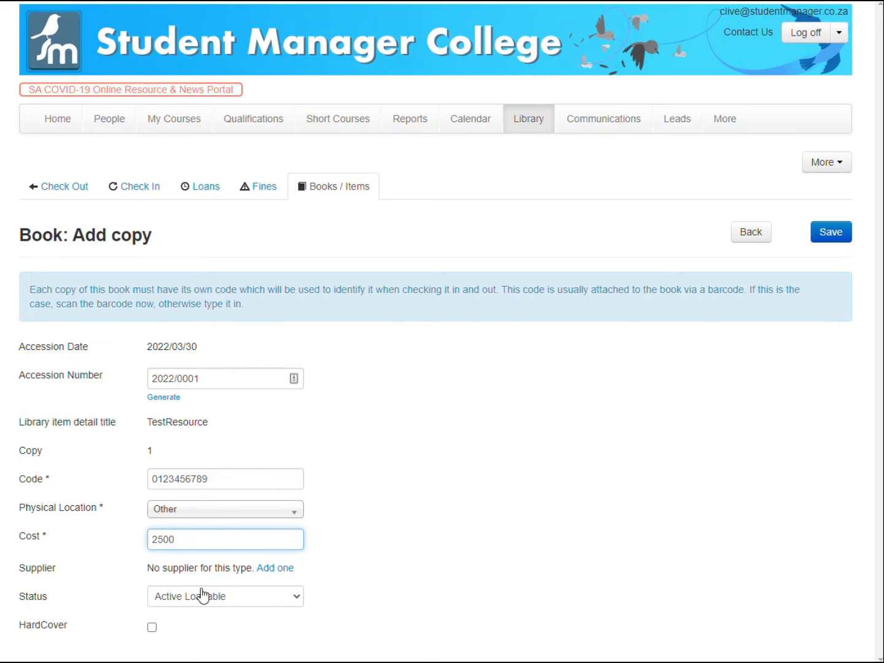
click(151, 627)
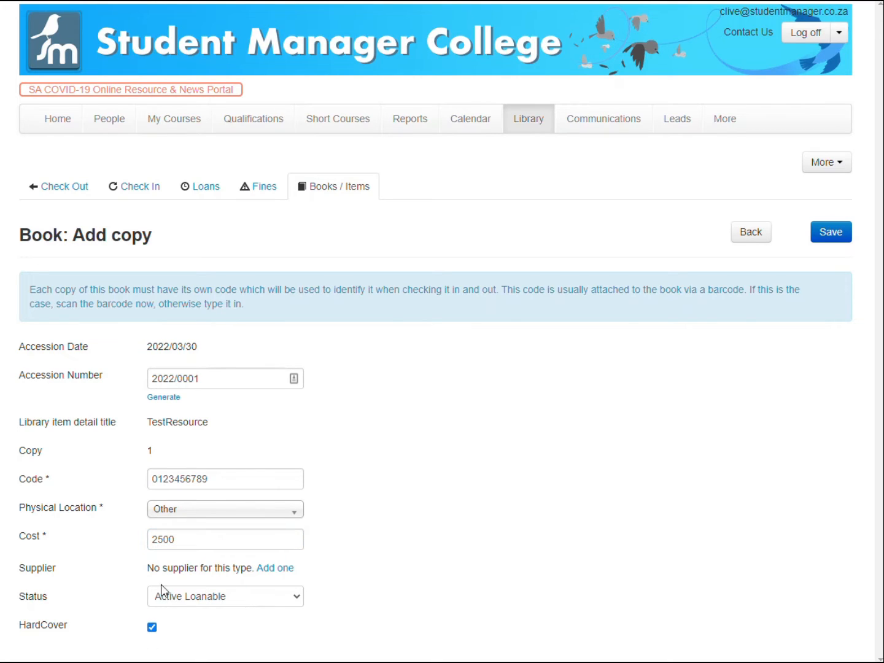
Follow the supplier link to examine the Van Schaik company's details, its company types and the Company Types list.
click(270, 568)
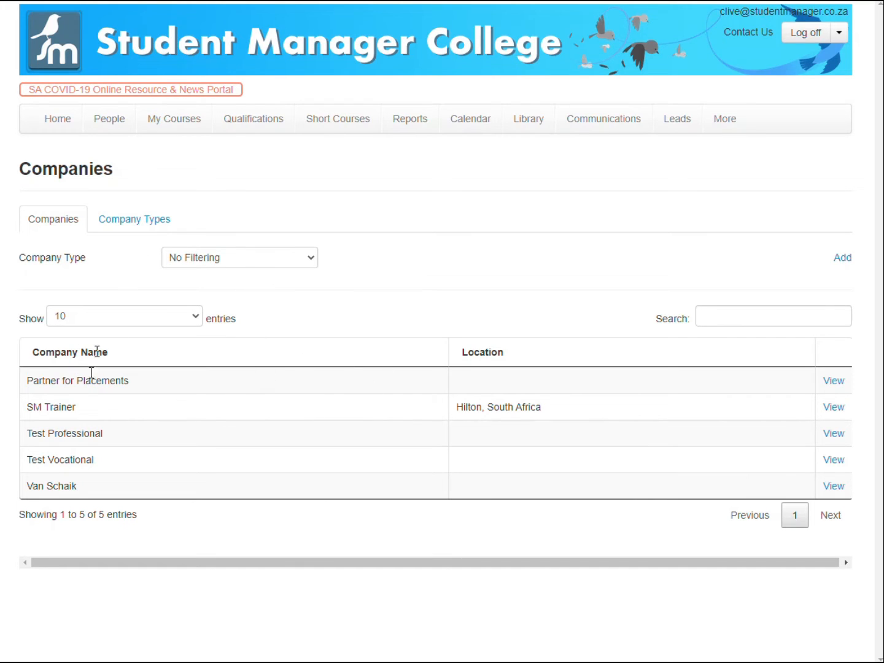
click(833, 486)
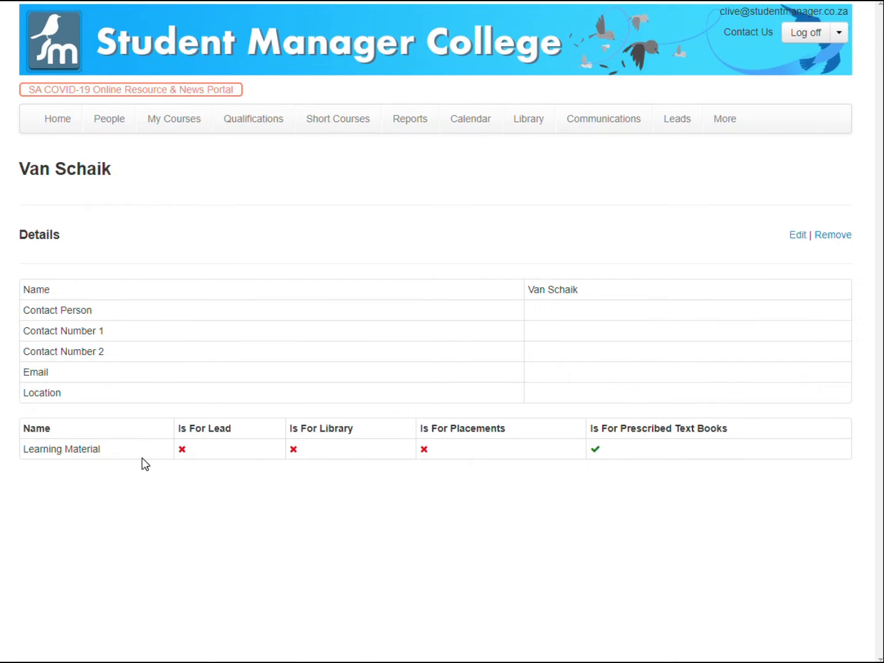
triple_click(164, 181)
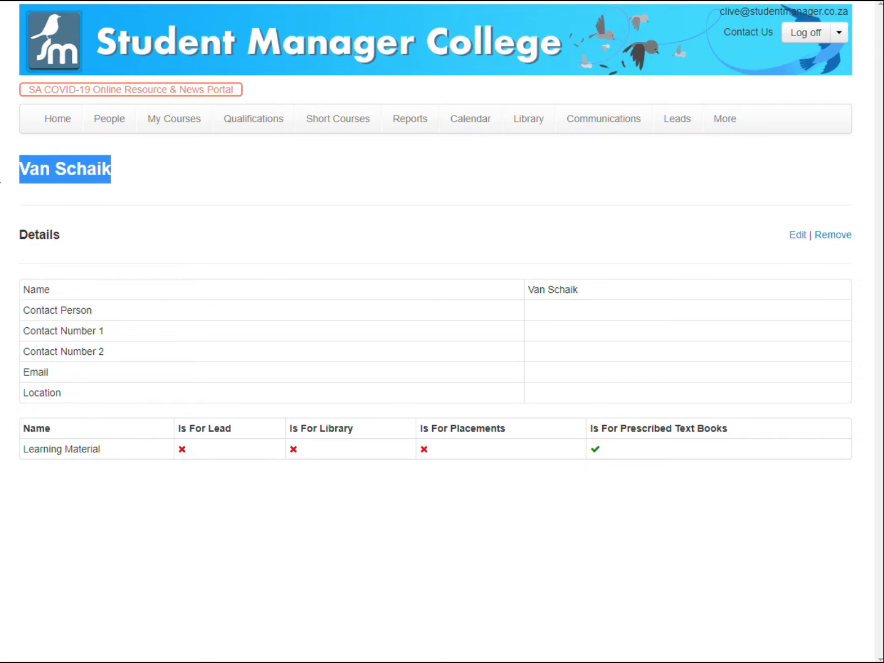
click(797, 236)
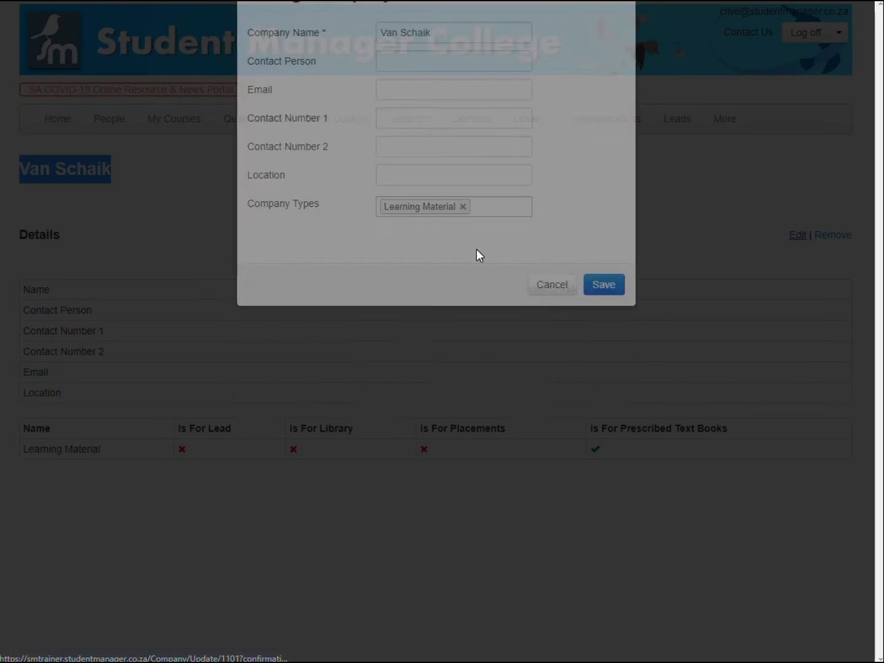
click(491, 295)
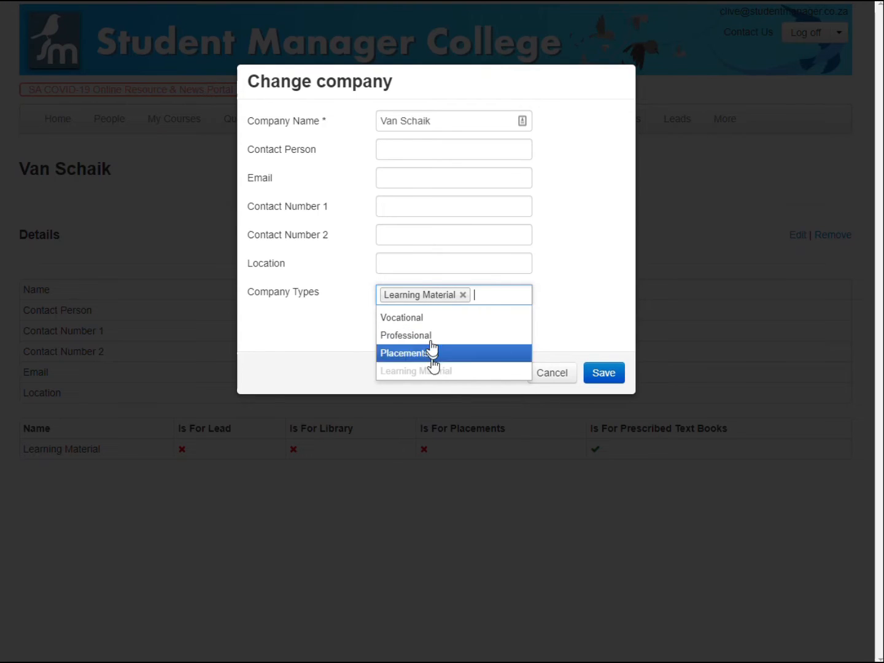
click(560, 374)
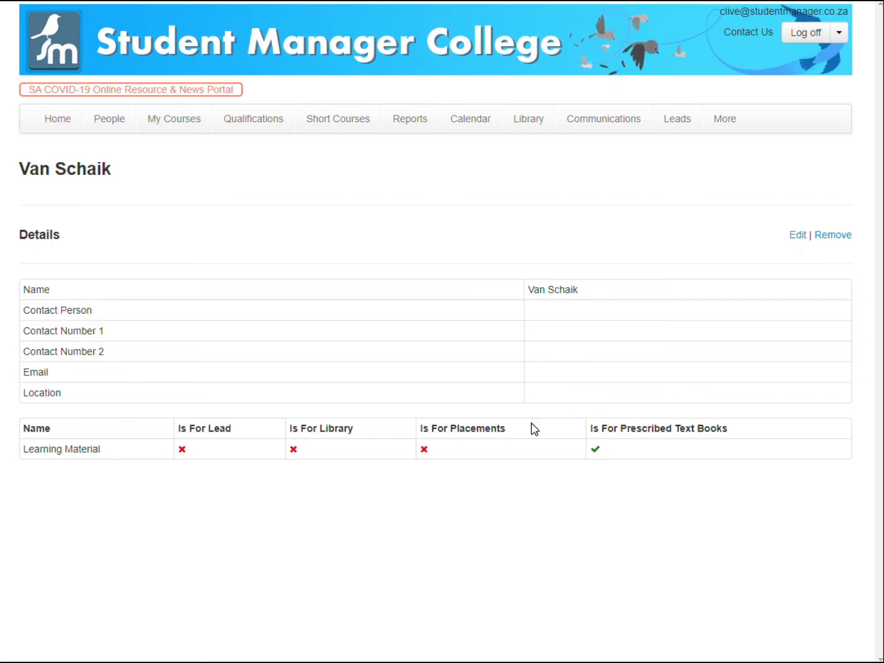
click(828, 239)
click(133, 219)
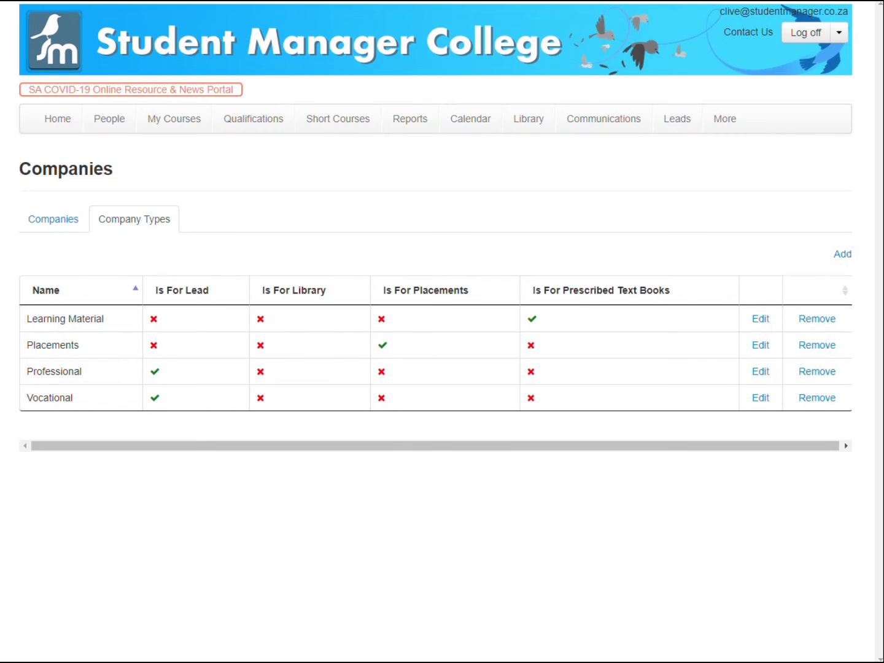
Add a company type named Resources that is for library use only.
click(843, 254)
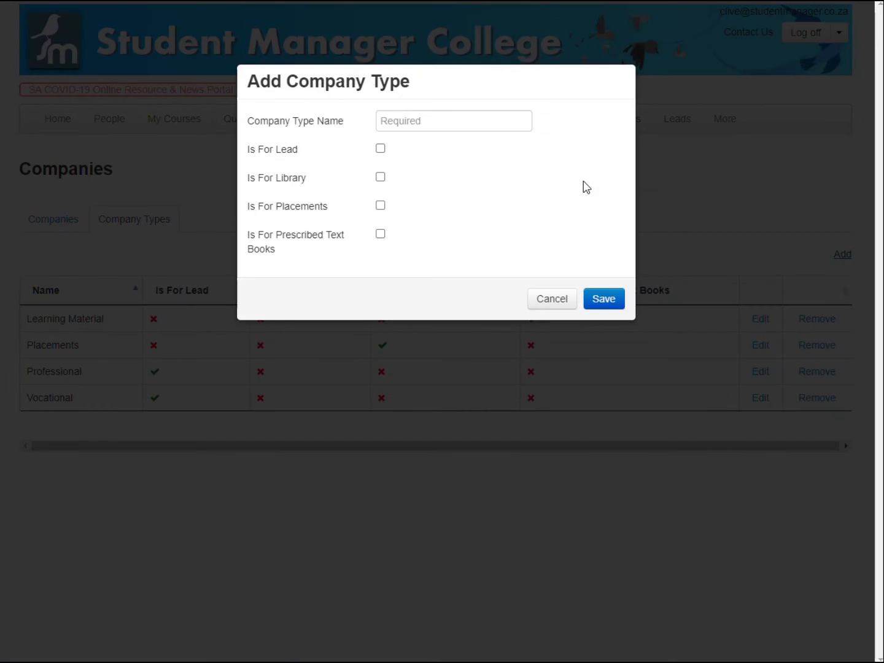
click(433, 125)
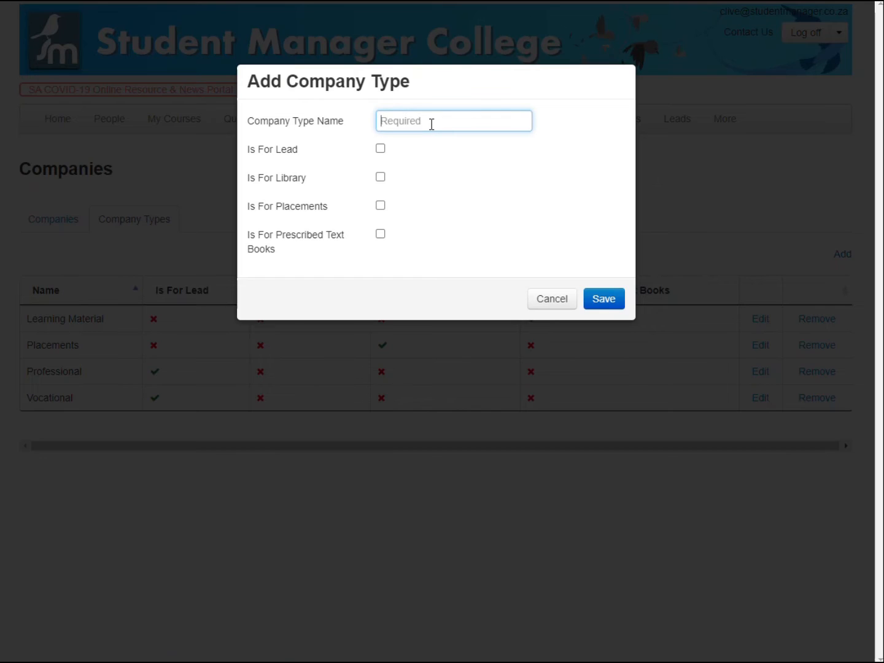
text(Resources)
click(381, 178)
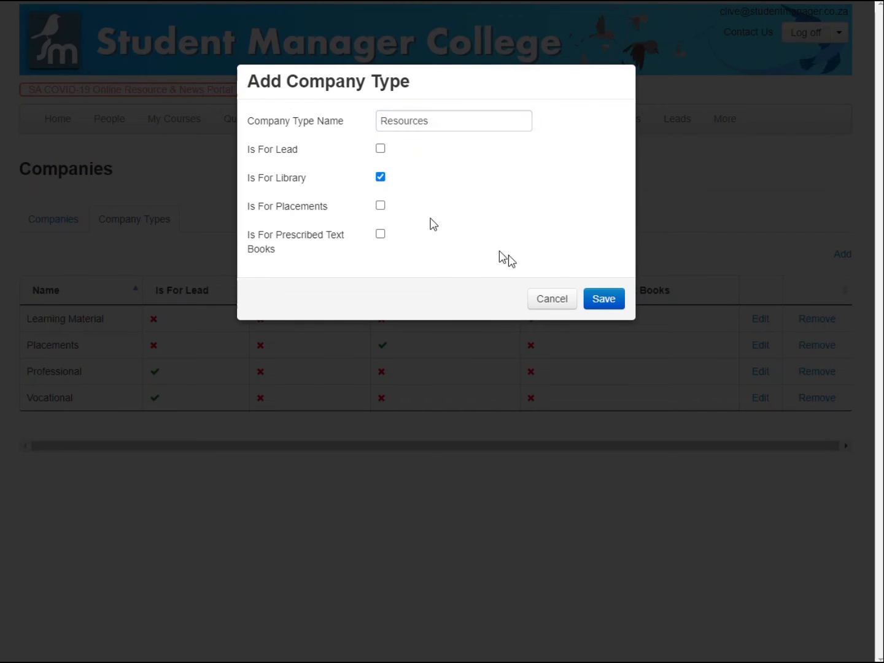
click(602, 301)
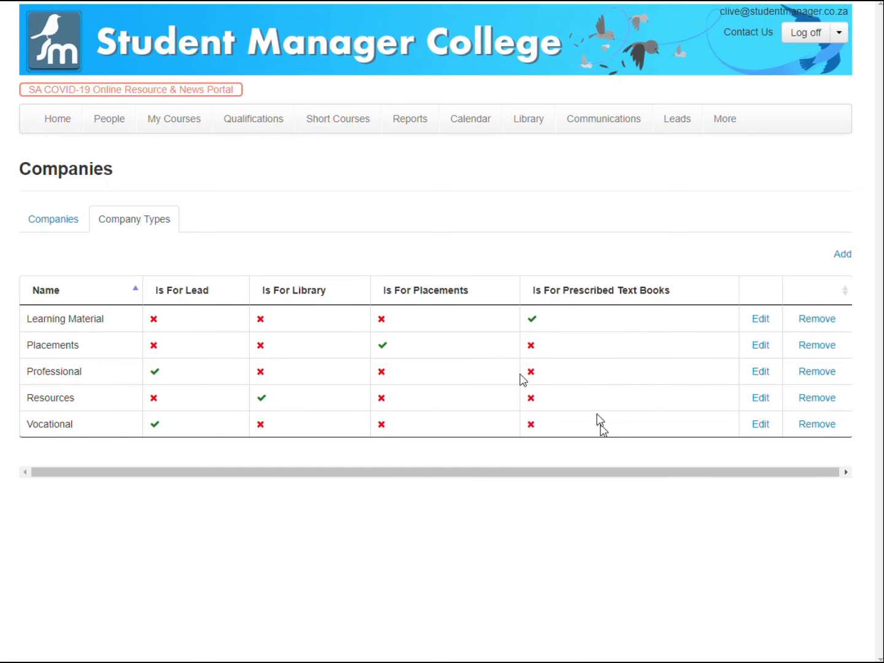
Edit the Van Schaik company to add Resources to its company types.
click(54, 220)
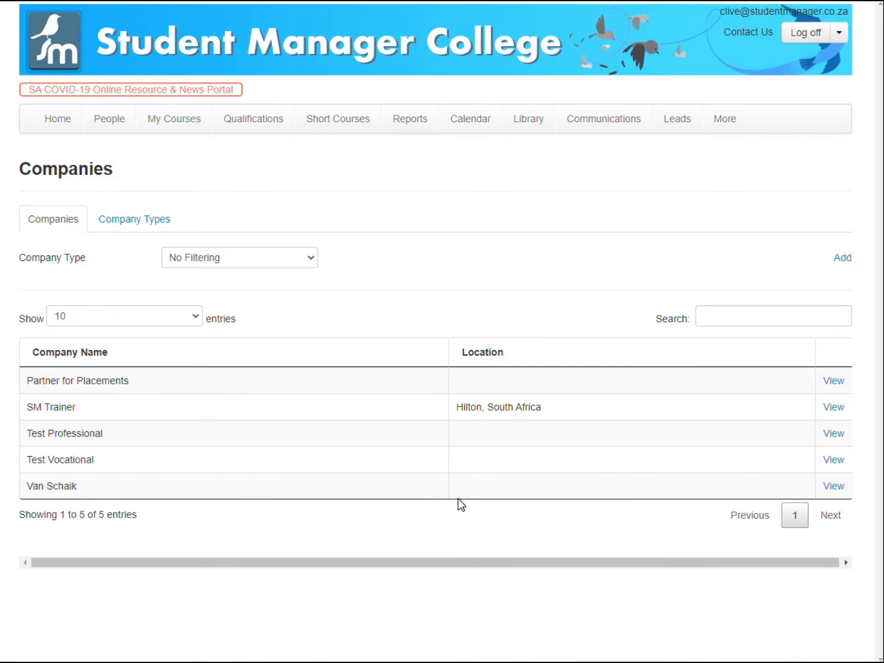
click(827, 487)
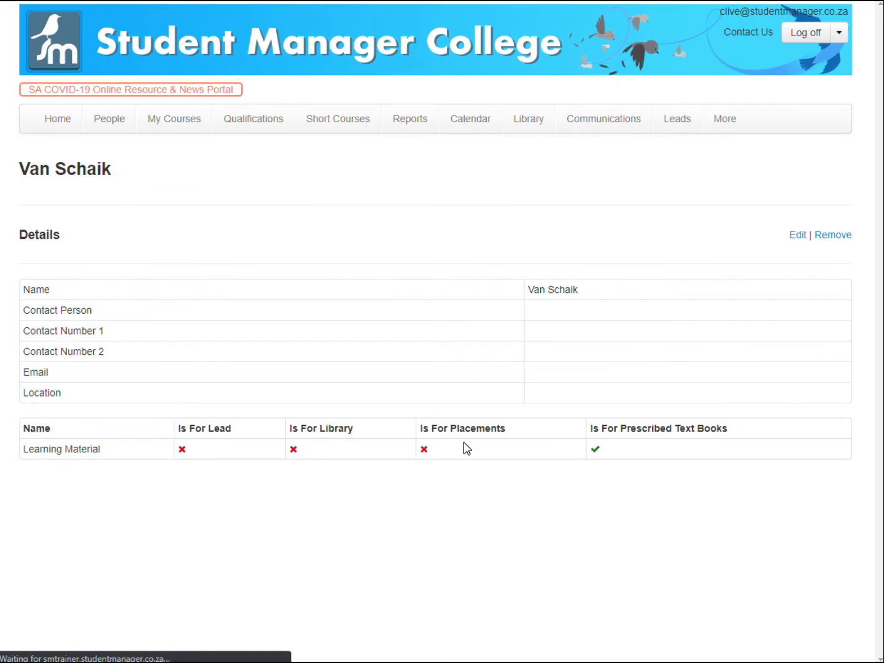
click(797, 236)
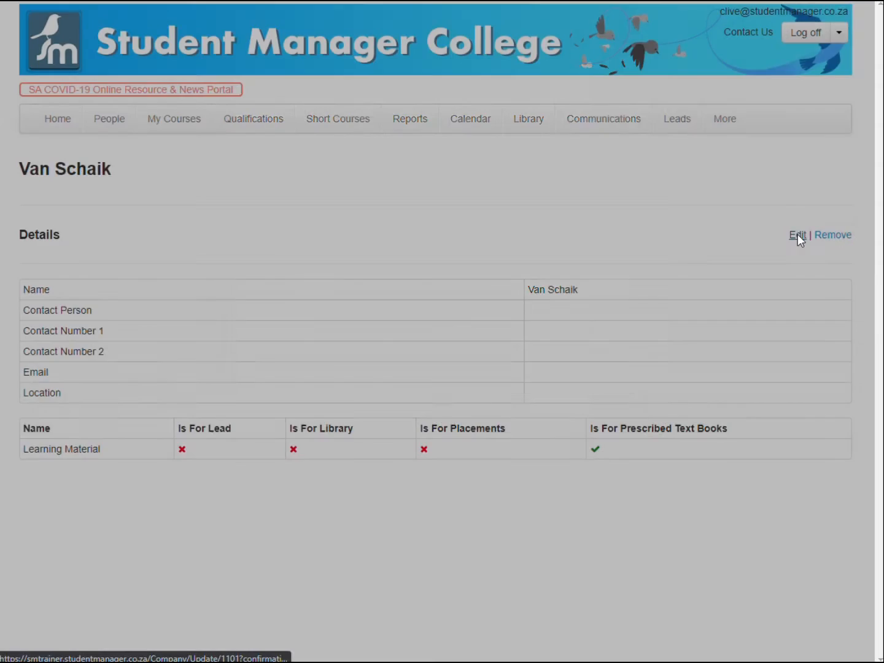
click(485, 295)
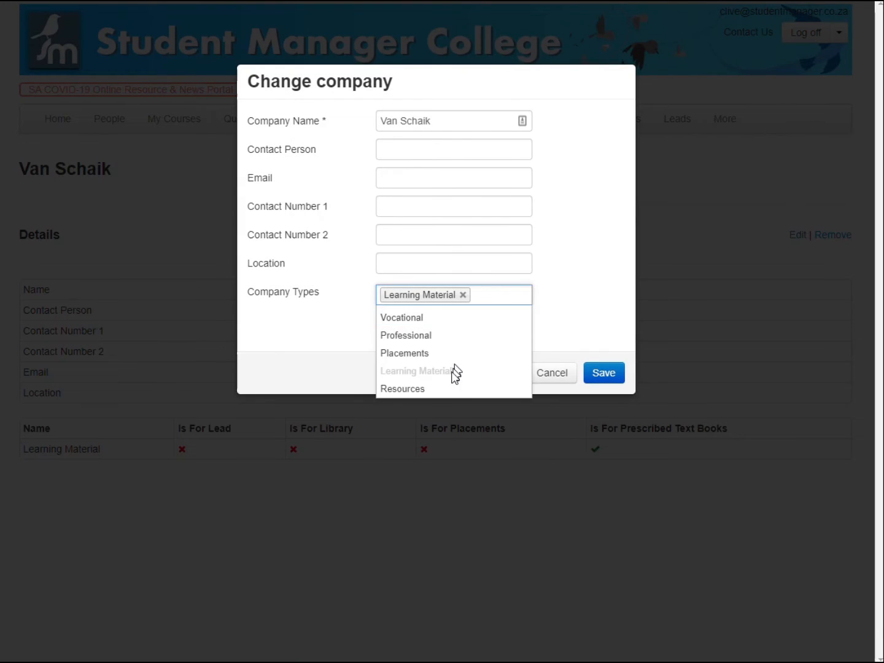
click(451, 389)
click(596, 391)
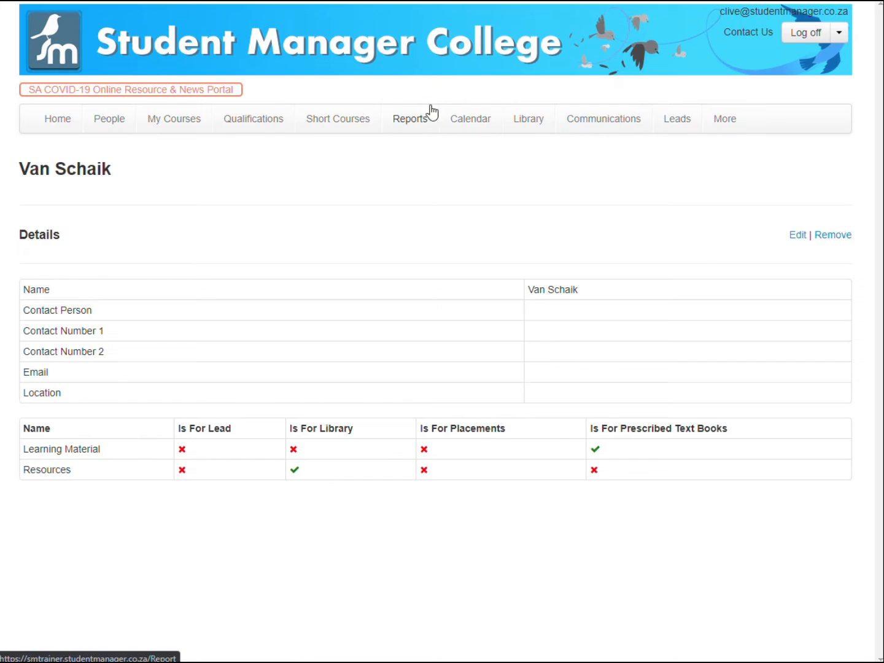
Search the library books and items for "e" and open Add copy for TestResource.
click(527, 123)
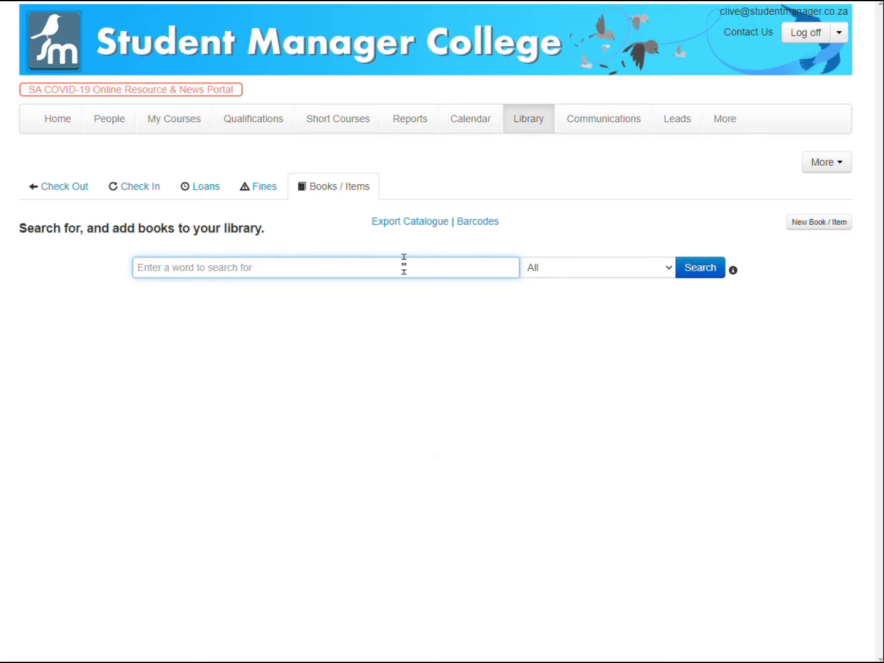
text(a)
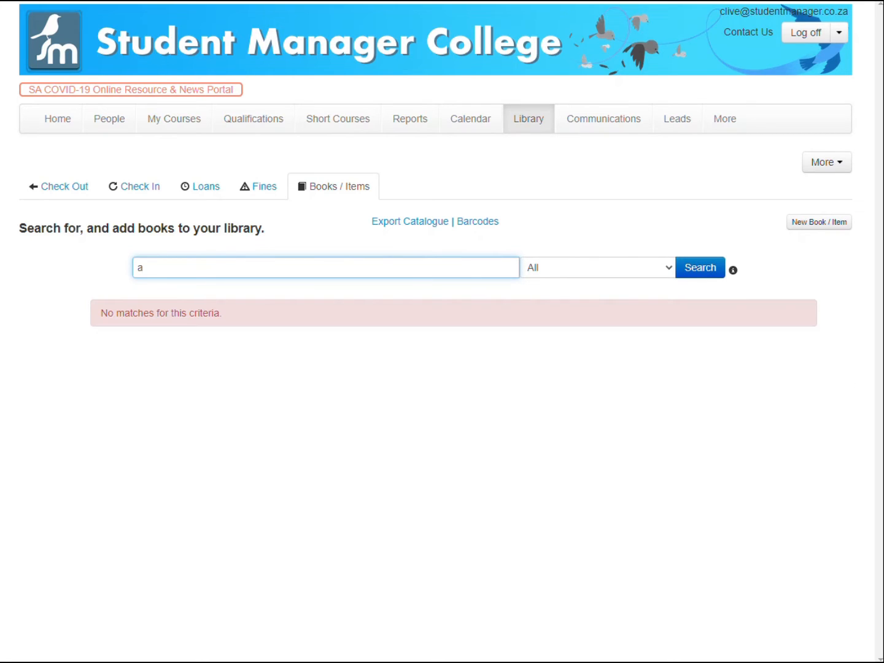
key(BackSpace)
text(e)
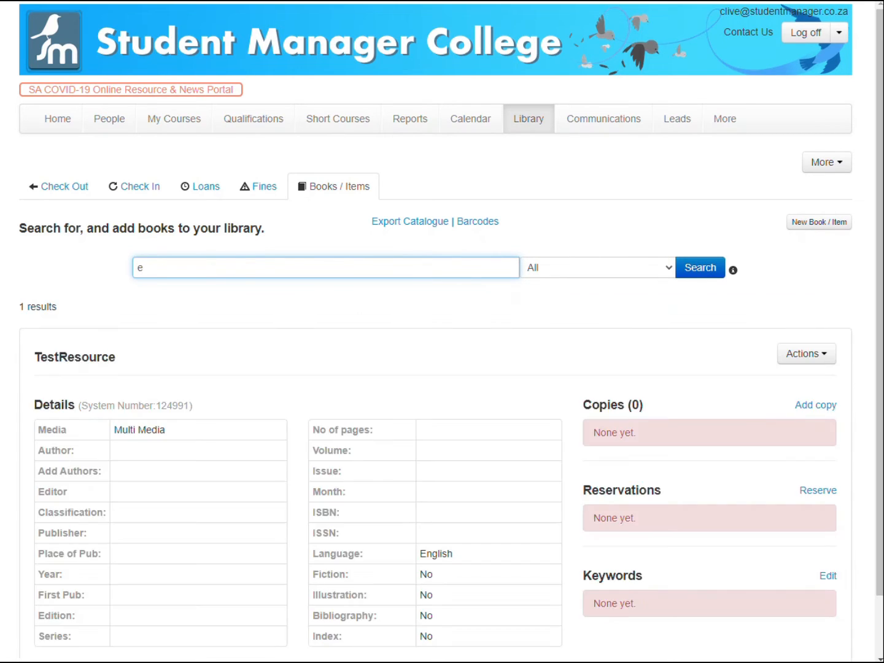
scroll(411, 268, down, 1)
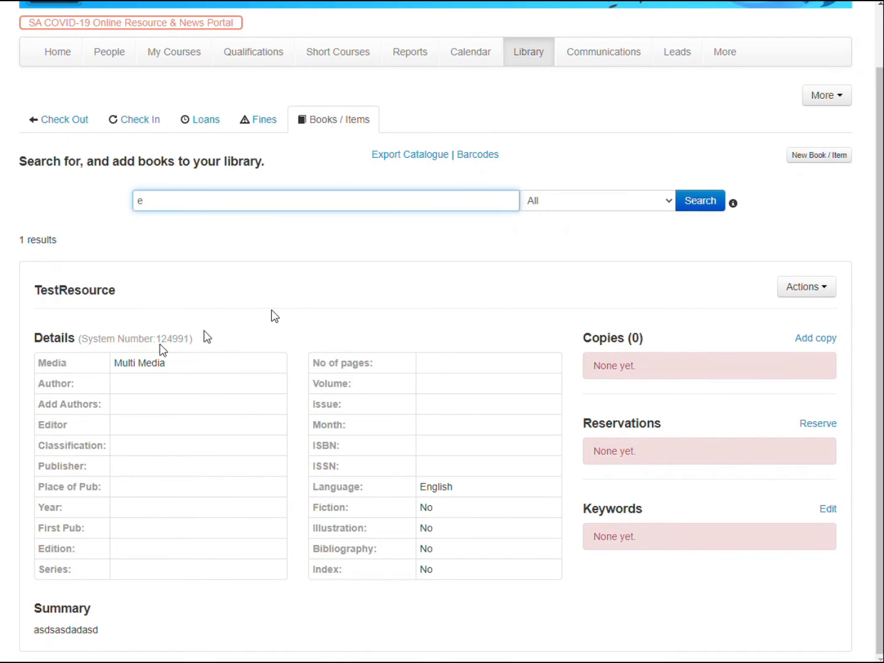
click(827, 340)
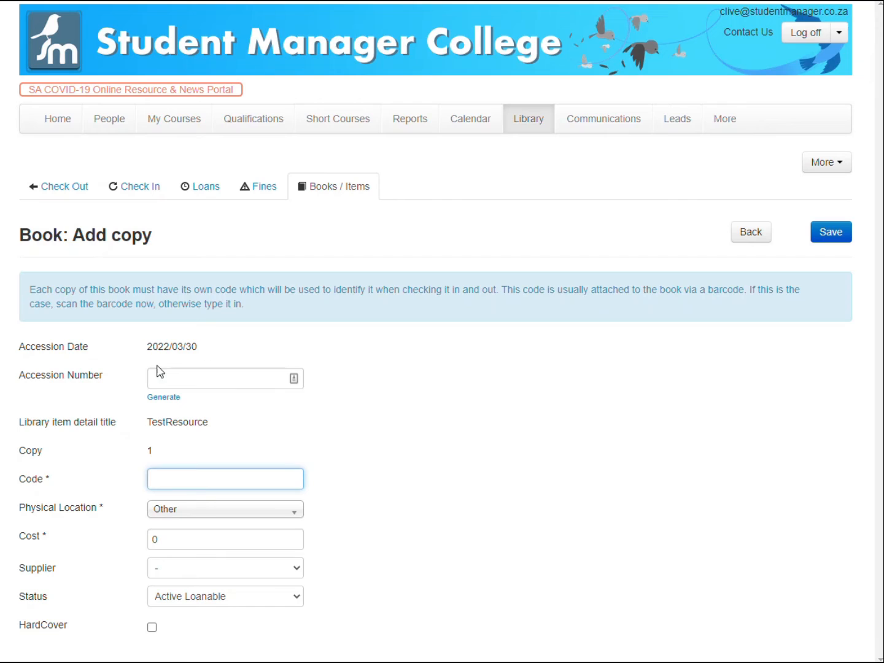
Generate the copy's accession number and select Van Schaik as its supplier.
click(154, 398)
click(190, 478)
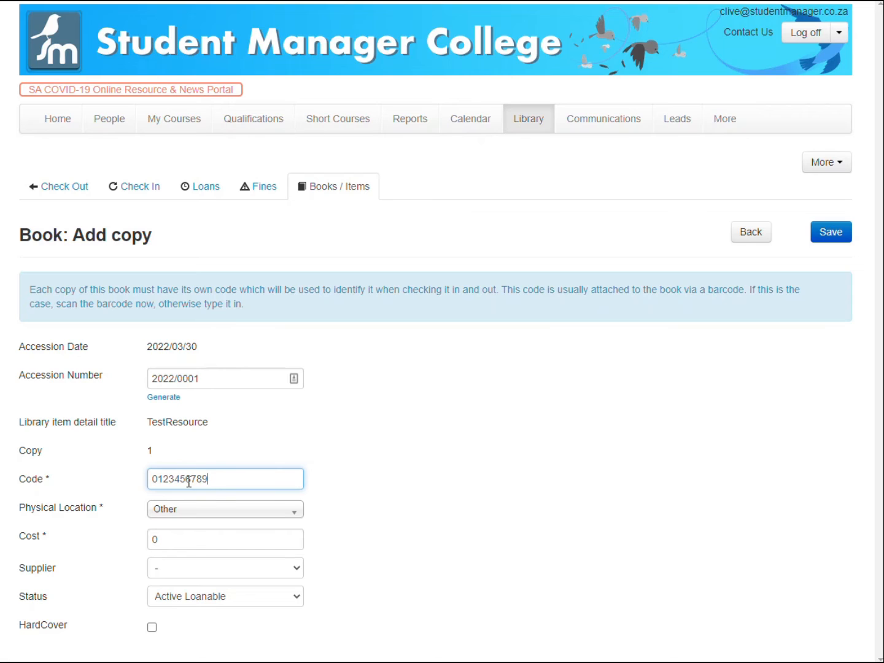
click(176, 567)
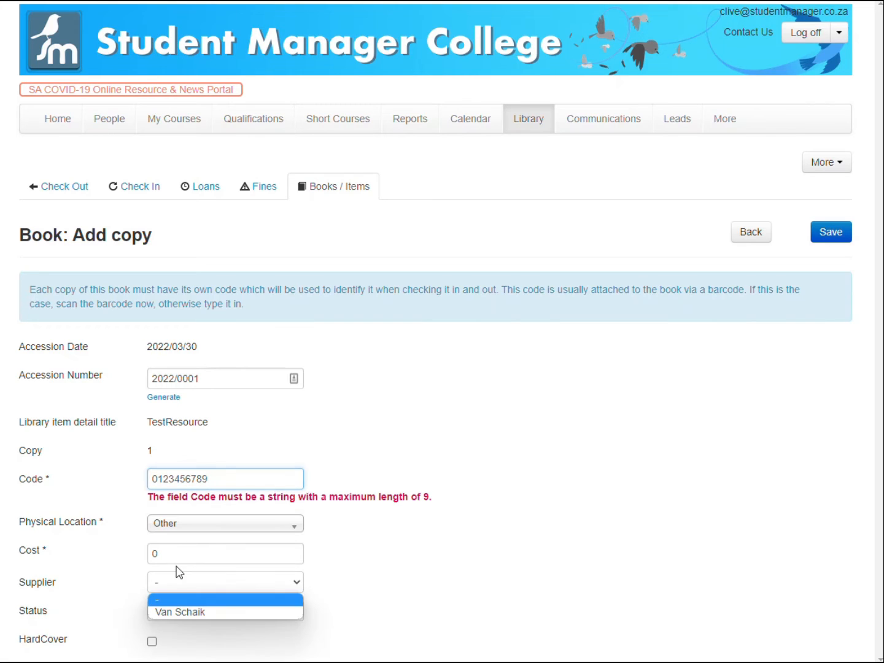
click(174, 612)
Shorten the copy's code to 123456789 by removing its leading zero.
click(205, 479)
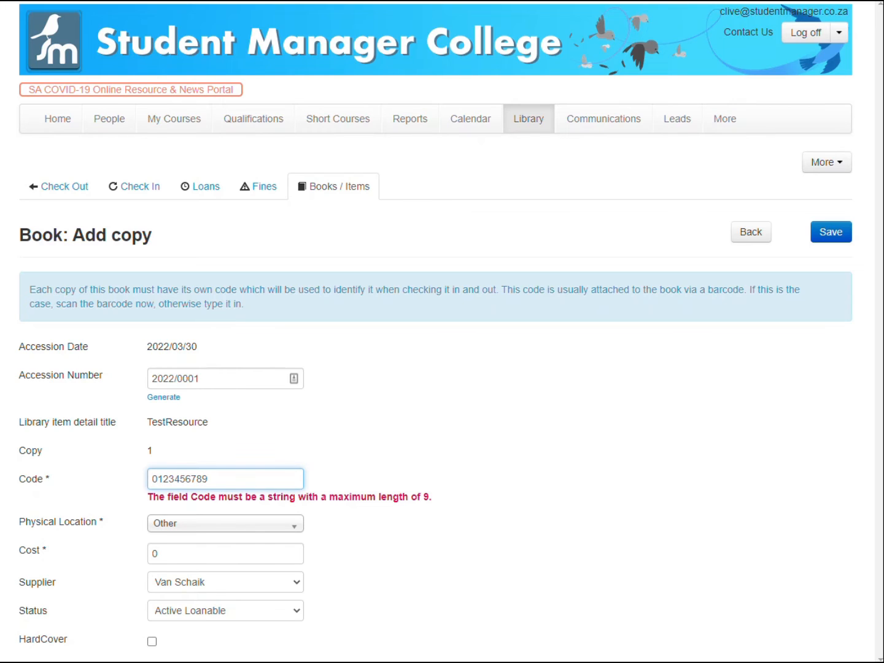
key(BackSpace)
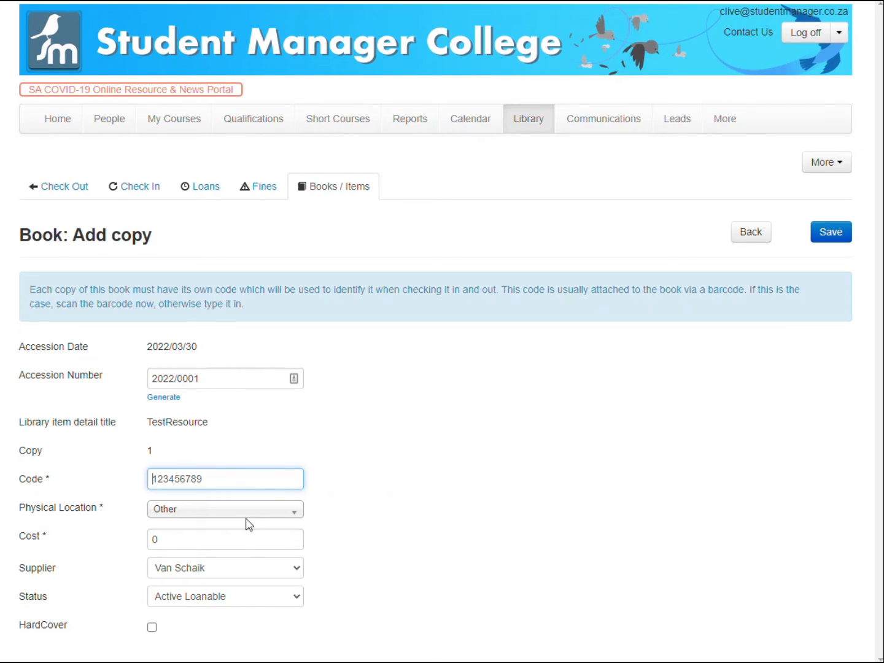
click(209, 599)
click(197, 516)
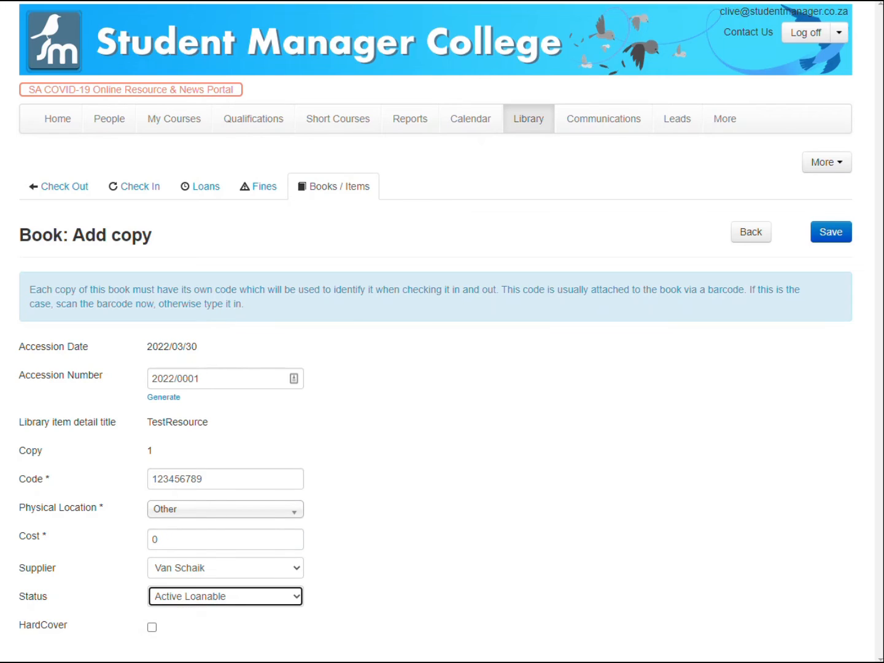
Set the copy's cost to 2500, tick HardCover and save the copy.
click(71, 540)
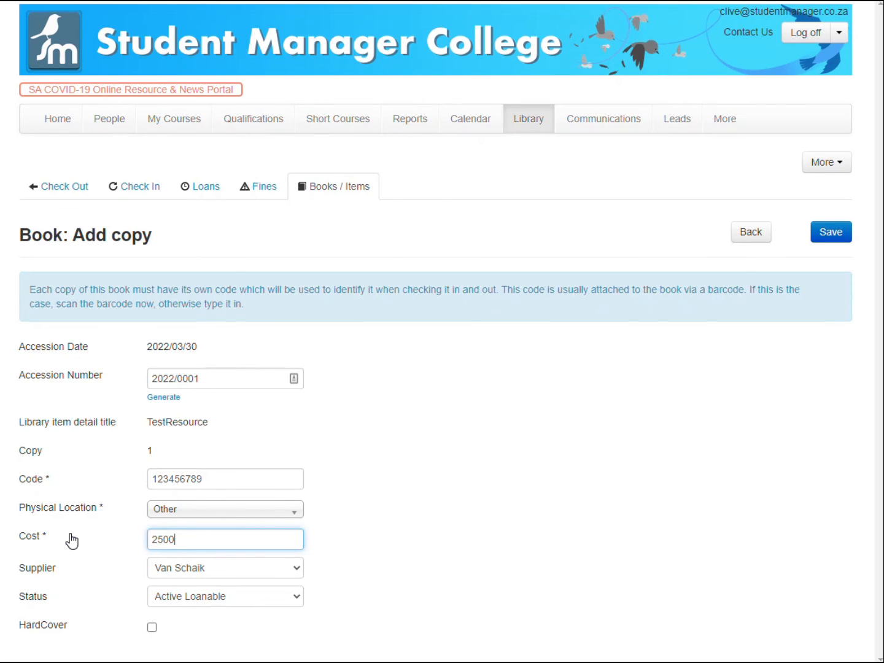
text(2500)
click(152, 627)
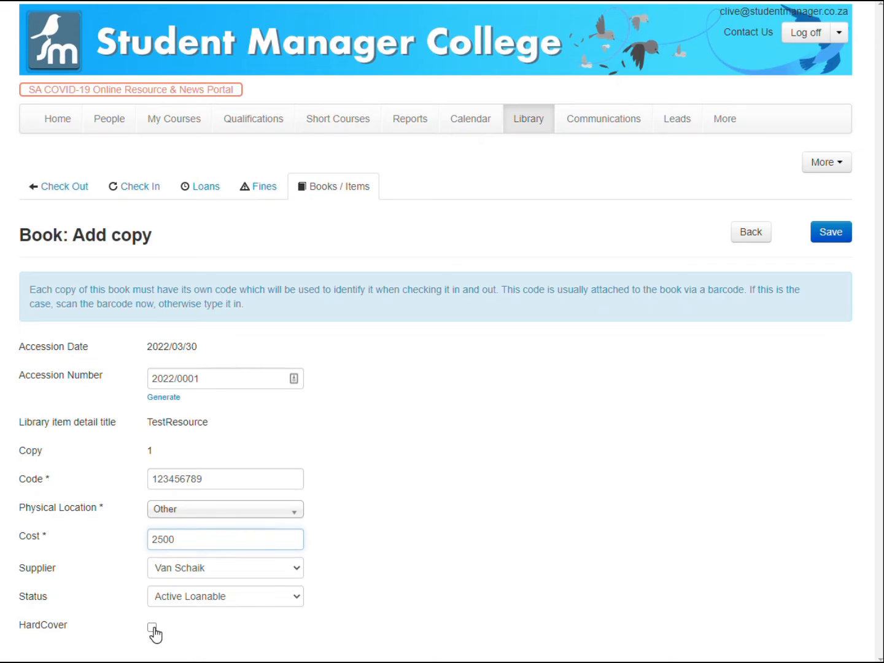
click(822, 234)
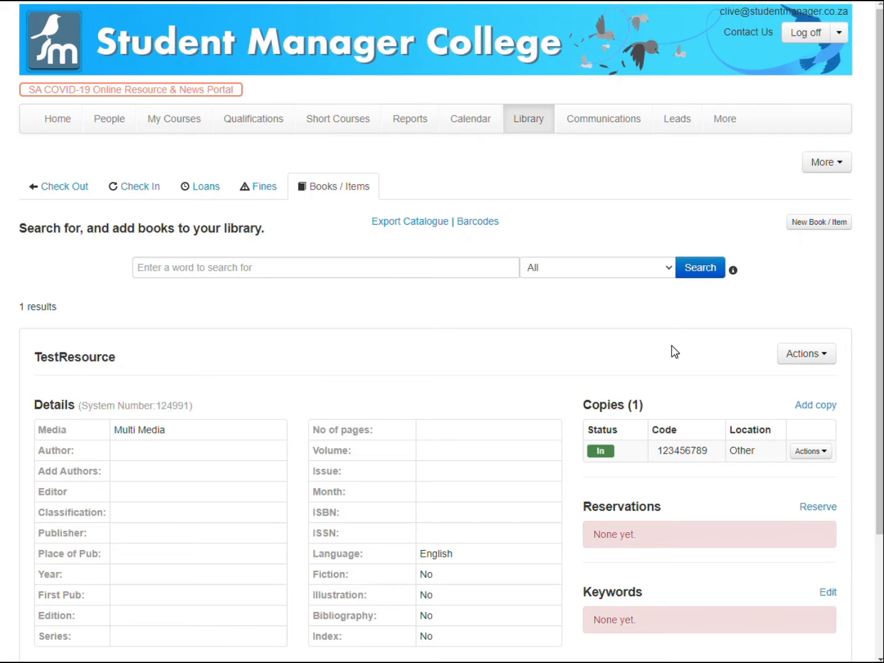
Examine the action menus for the new copy and for the TestResource item.
scroll(238, 436, down, 2)
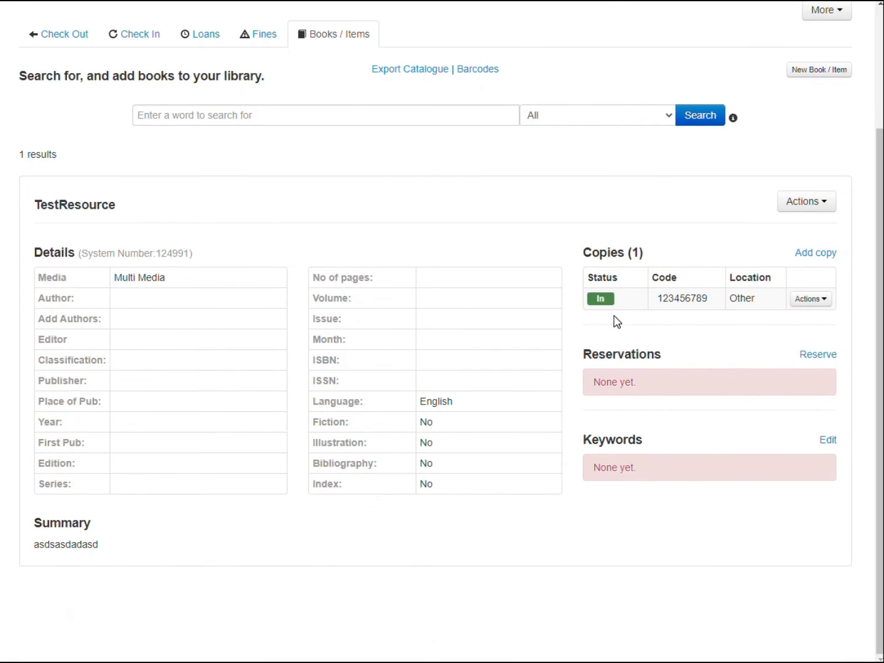
click(811, 299)
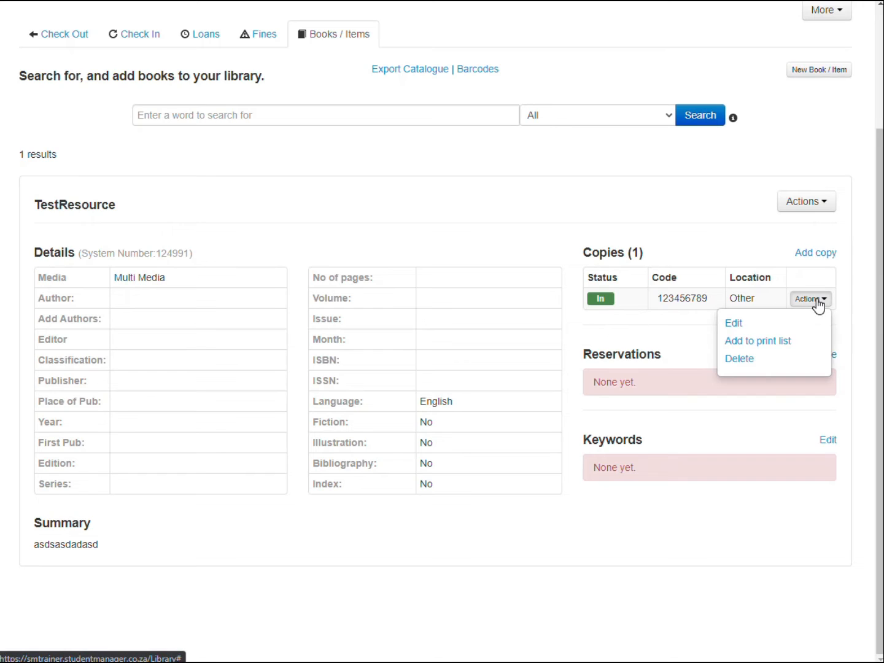
click(682, 339)
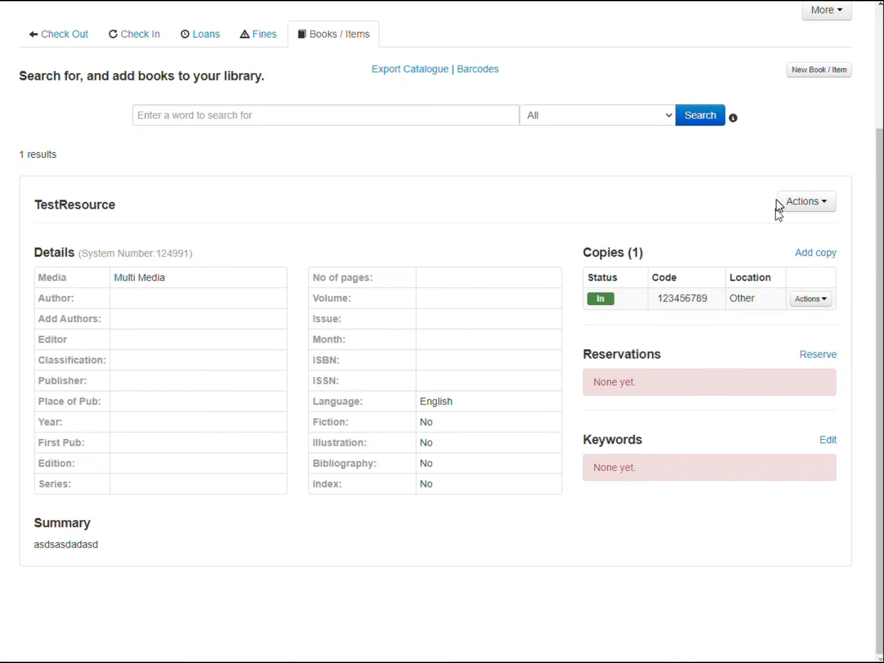
click(806, 204)
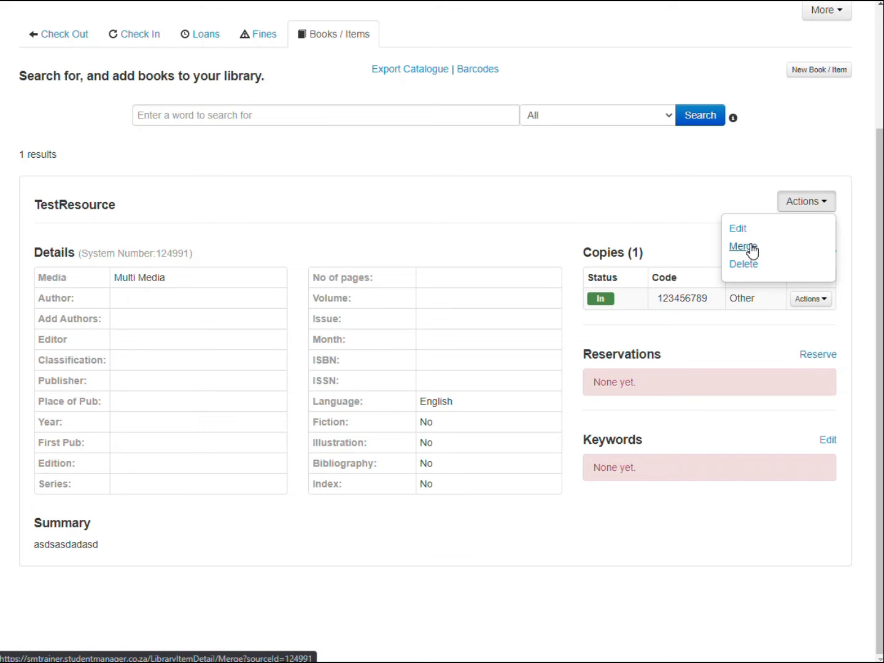
scroll(521, 231, up, 3)
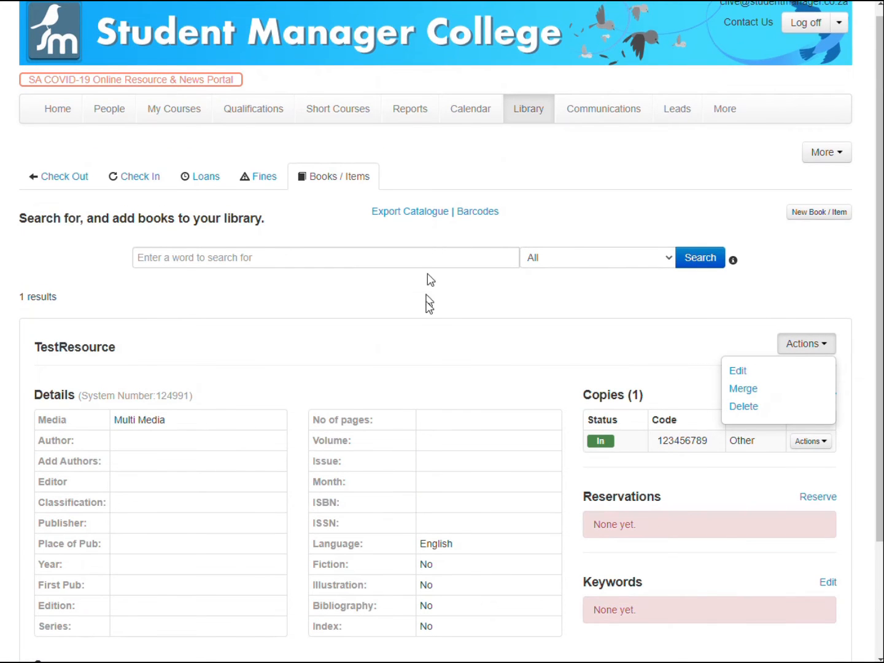
click(440, 316)
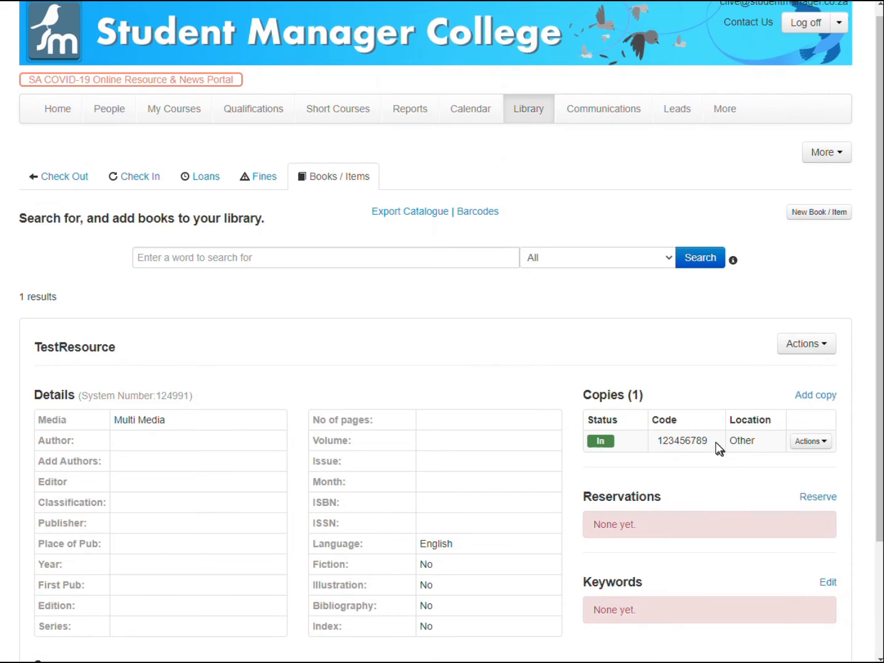
drag(651, 445, 656, 443)
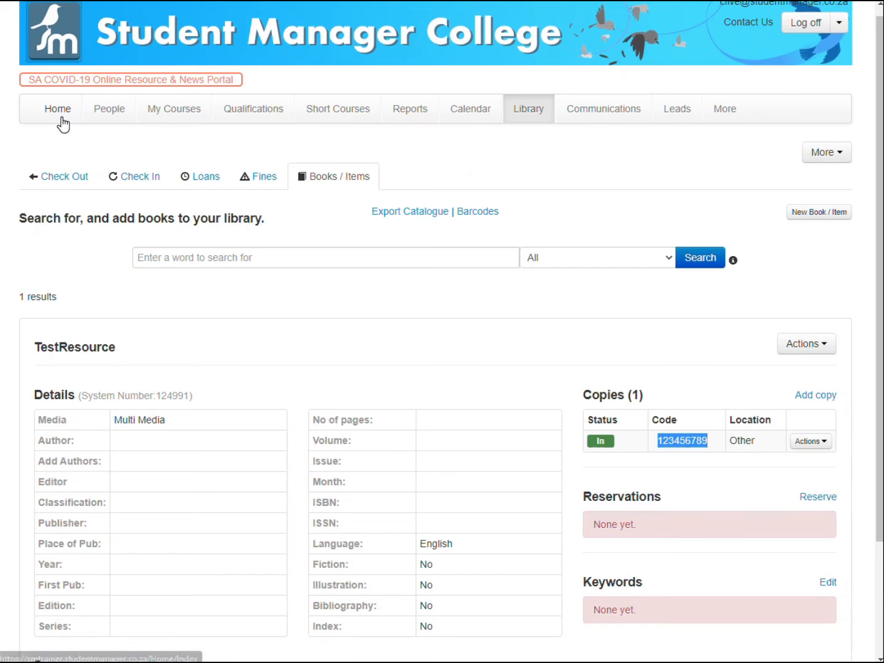
Fetch a borrower on the Check Out tab by entering the student's number.
click(60, 177)
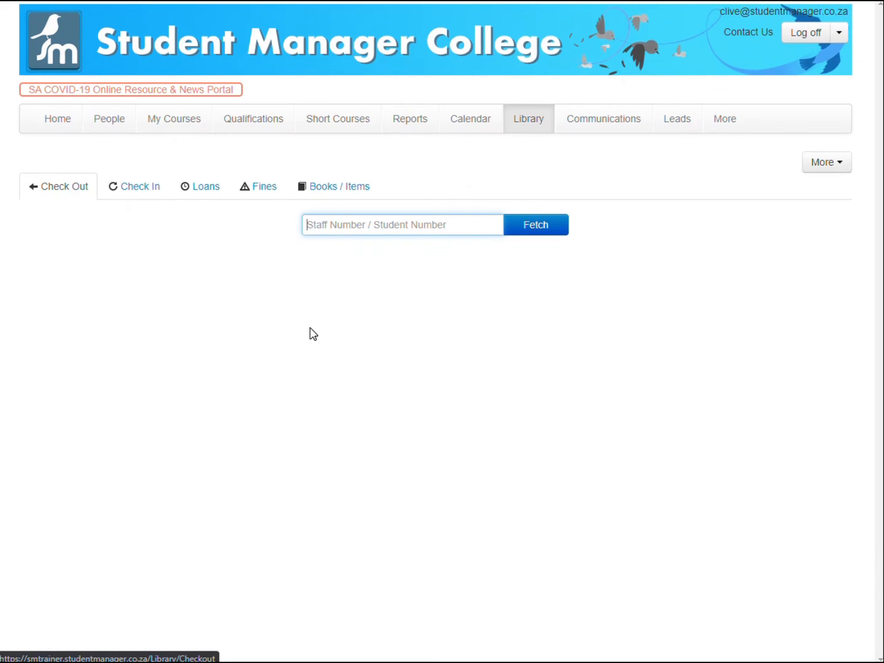
click(347, 230)
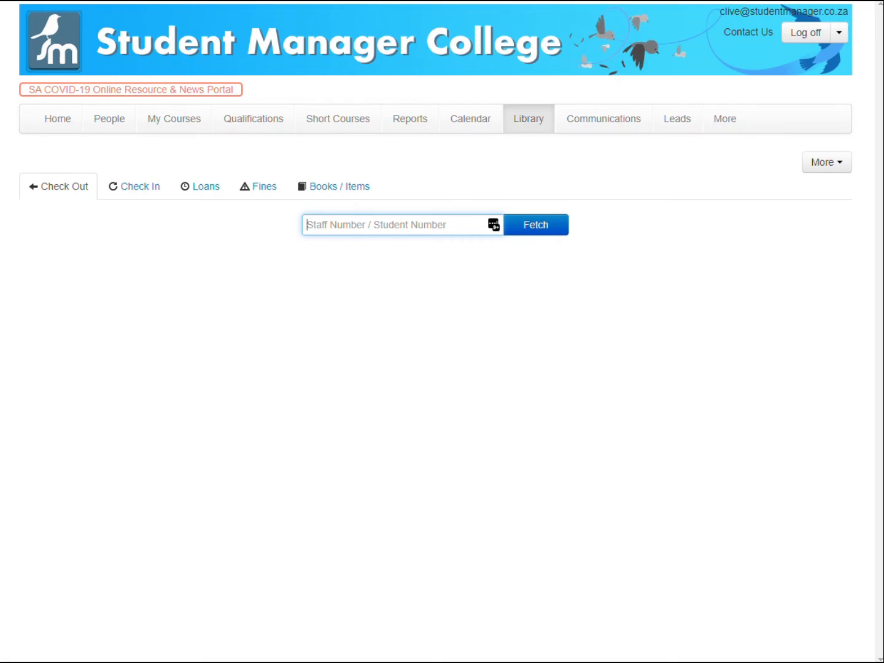
text(48)
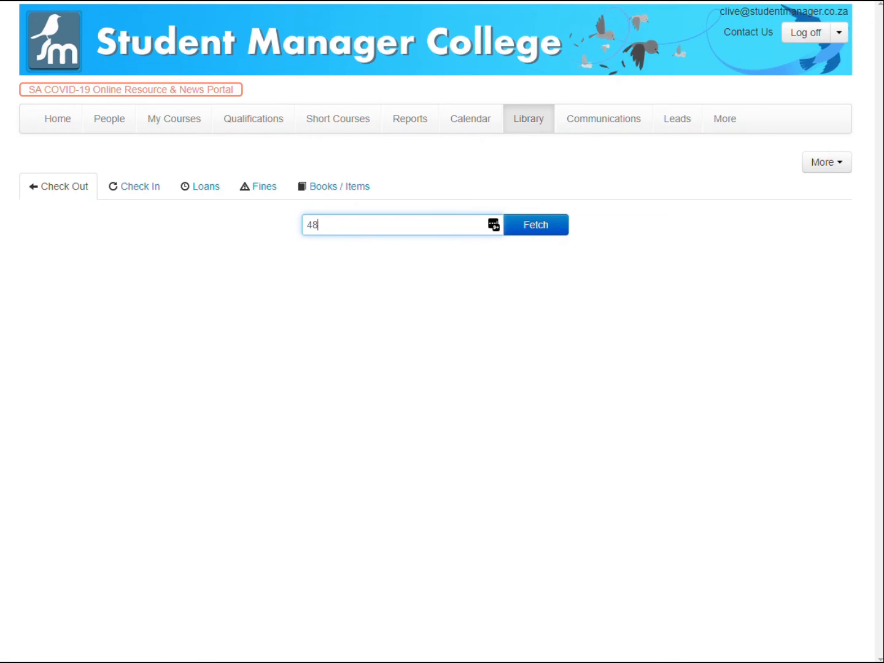
text(0655)
key(Return)
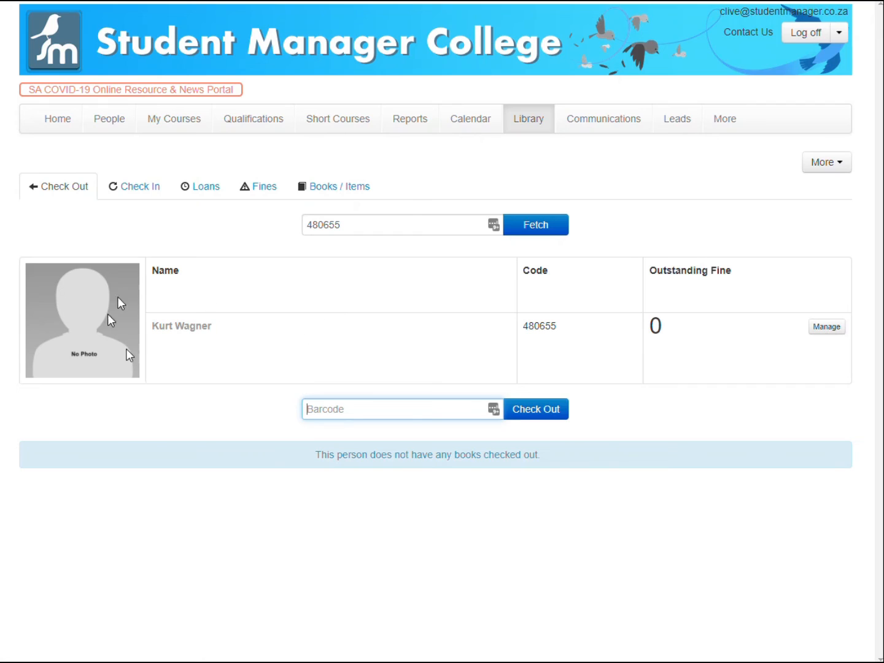
Check out the copy with barcode 123456789 to the fetched student.
drag(376, 224, 305, 224)
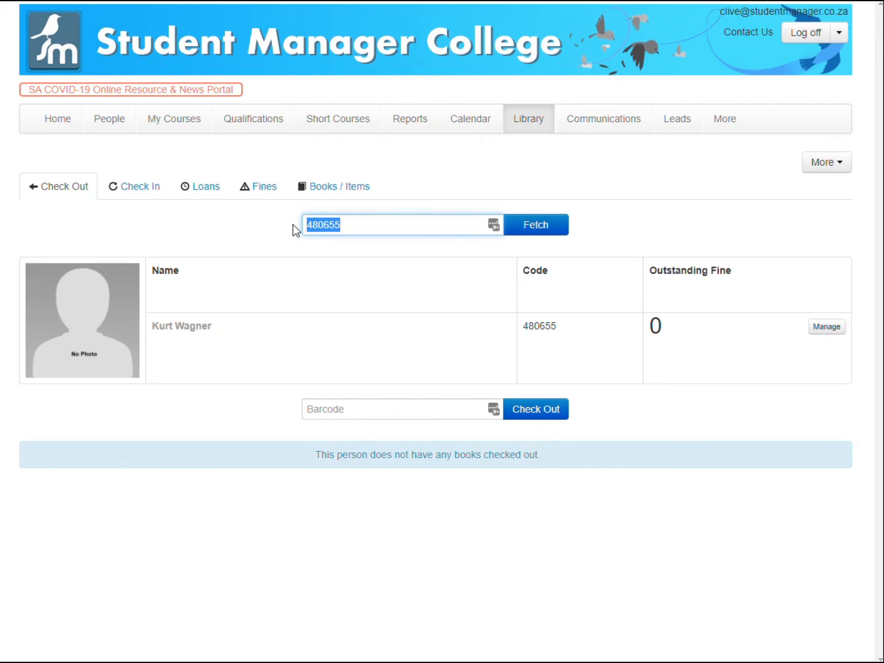
click(396, 408)
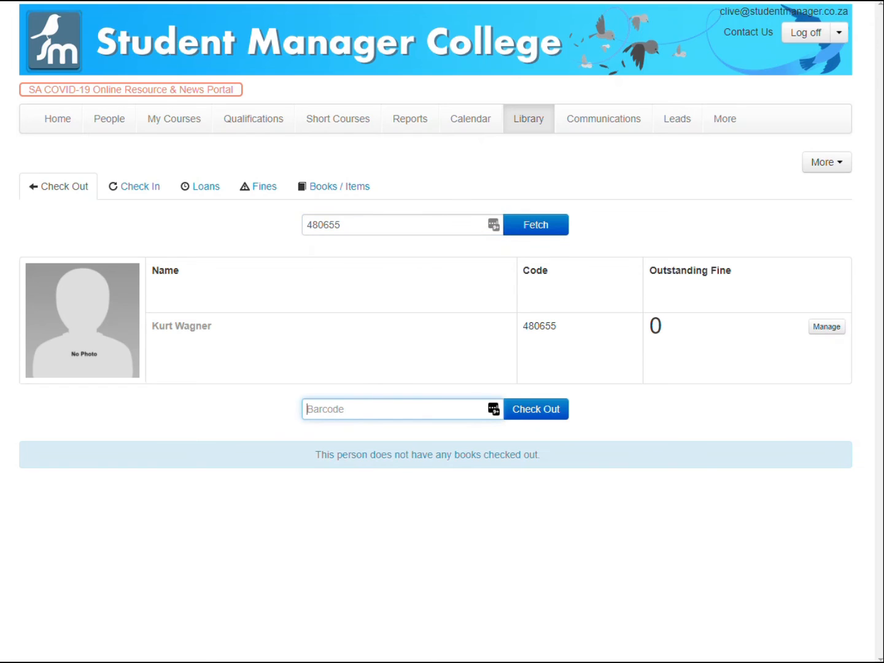
click(395, 408)
text(123456789)
key(Return)
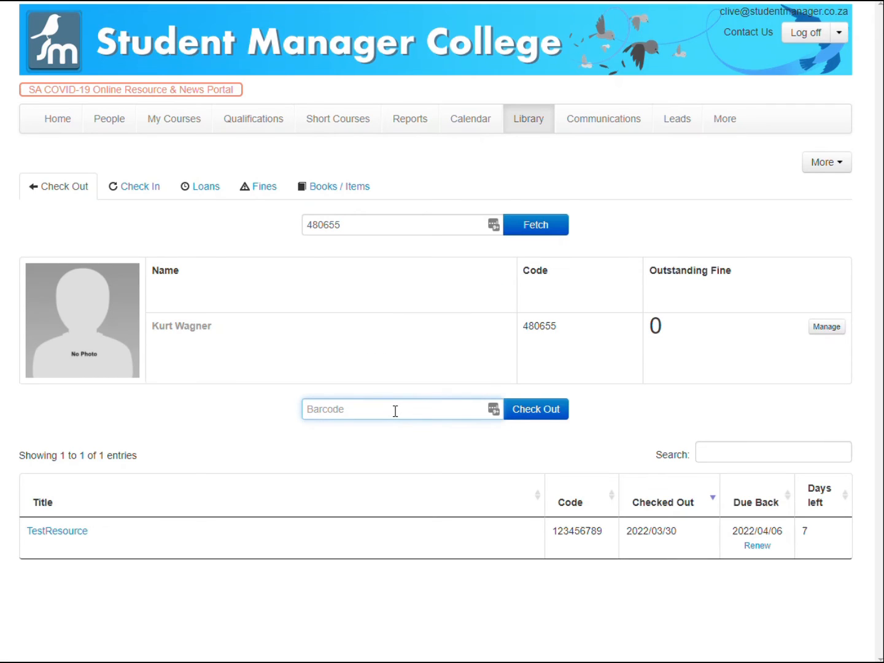
Search the library catalogue for "test" to review the TestResource copy's loan status.
drag(147, 544, 4, 528)
click(130, 538)
click(348, 187)
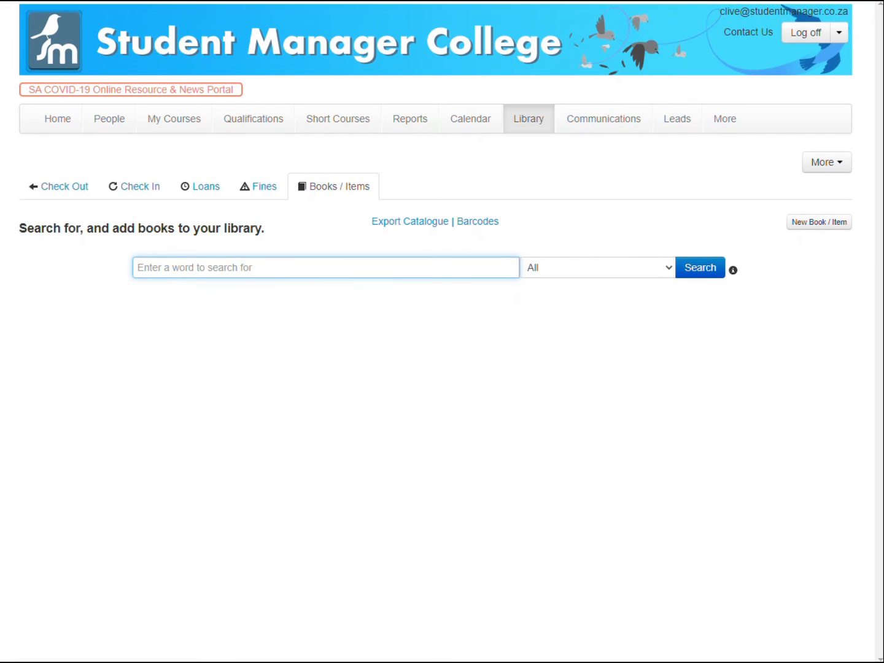
text(test)
click(695, 270)
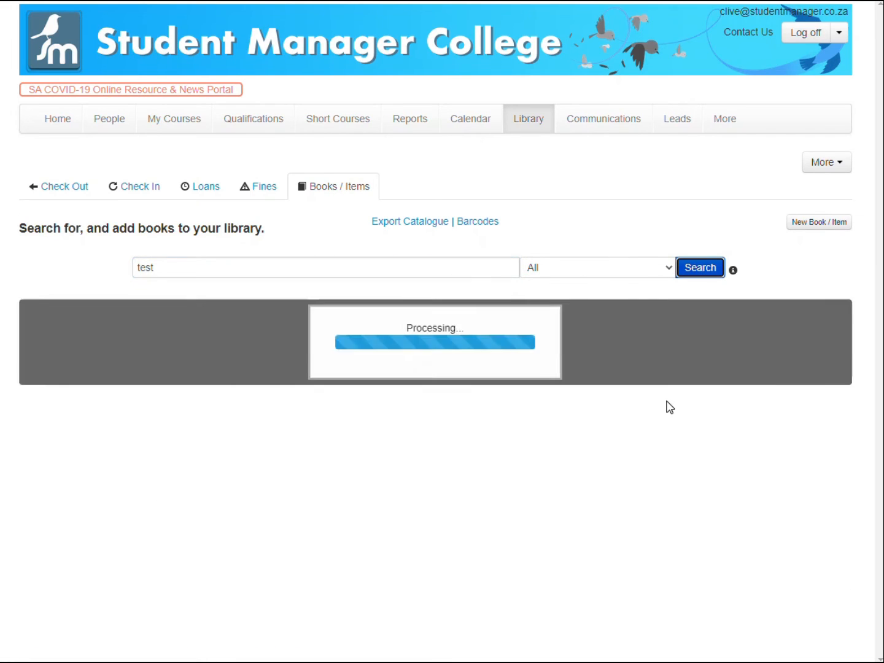
mouse_move(622, 453)
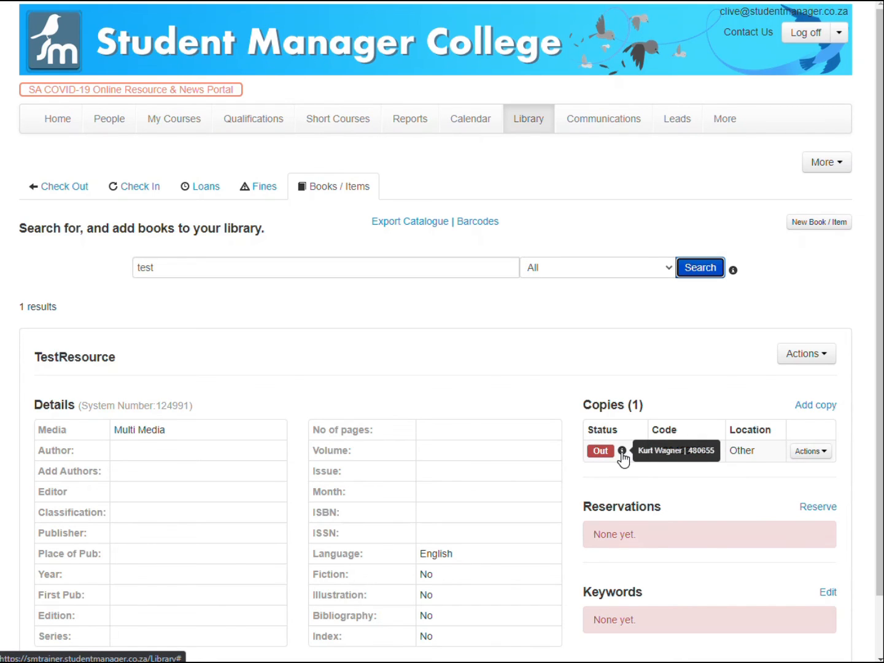
scroll(272, 478, down, 1)
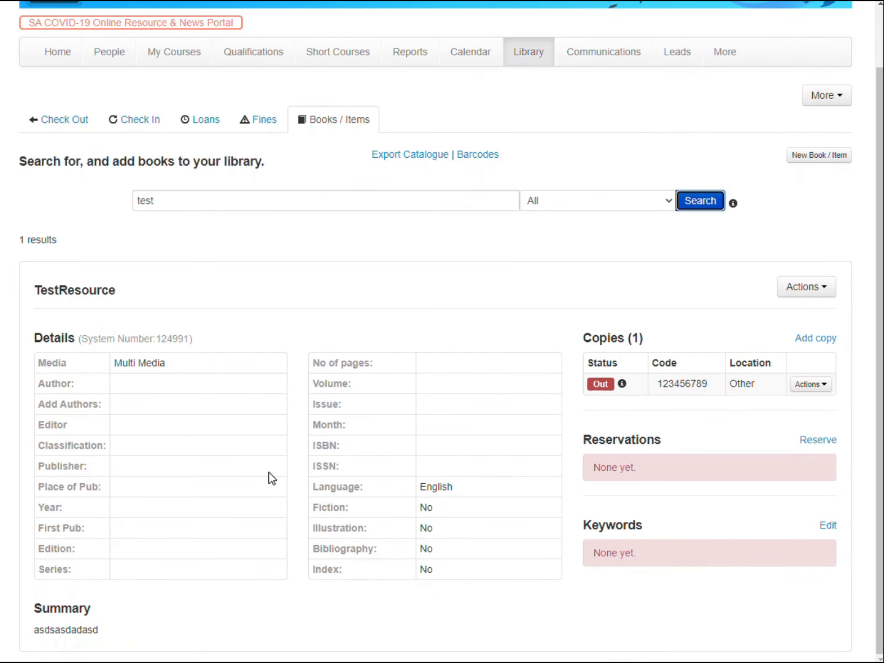
scroll(272, 478, up, 1)
Check the copy with barcode 123456789 back in on the Check In tab.
click(57, 185)
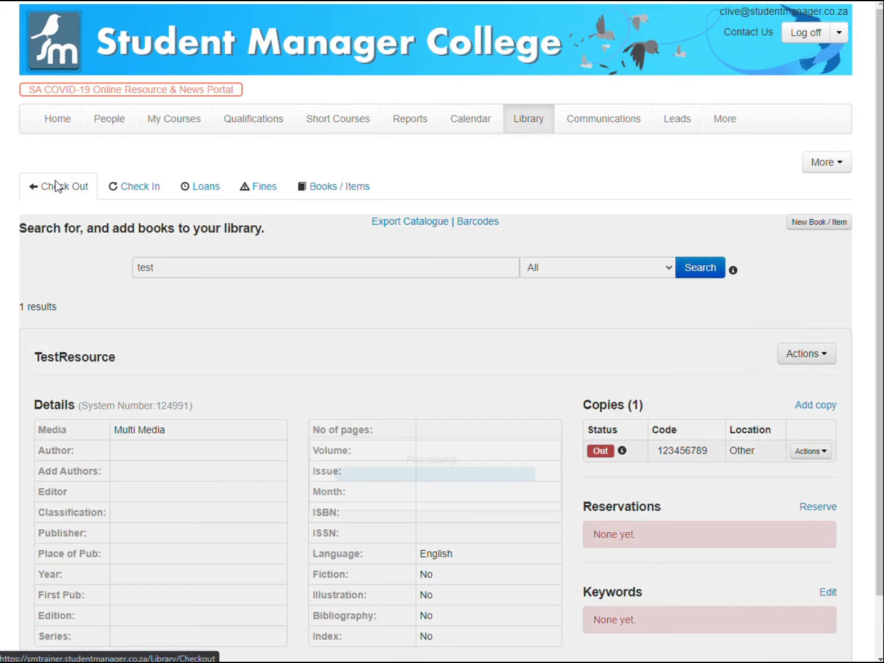
click(118, 194)
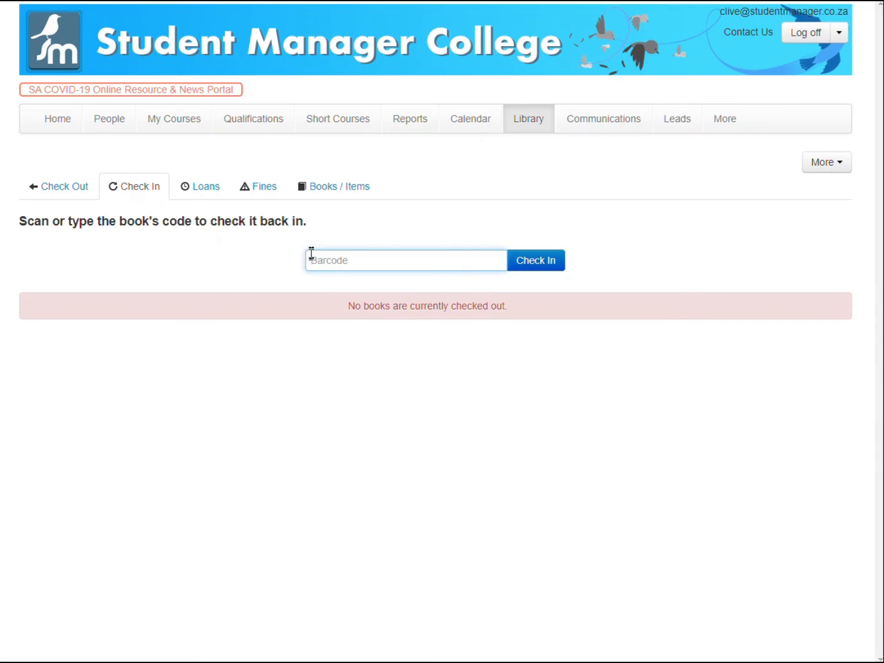
text(123456789)
key(Return)
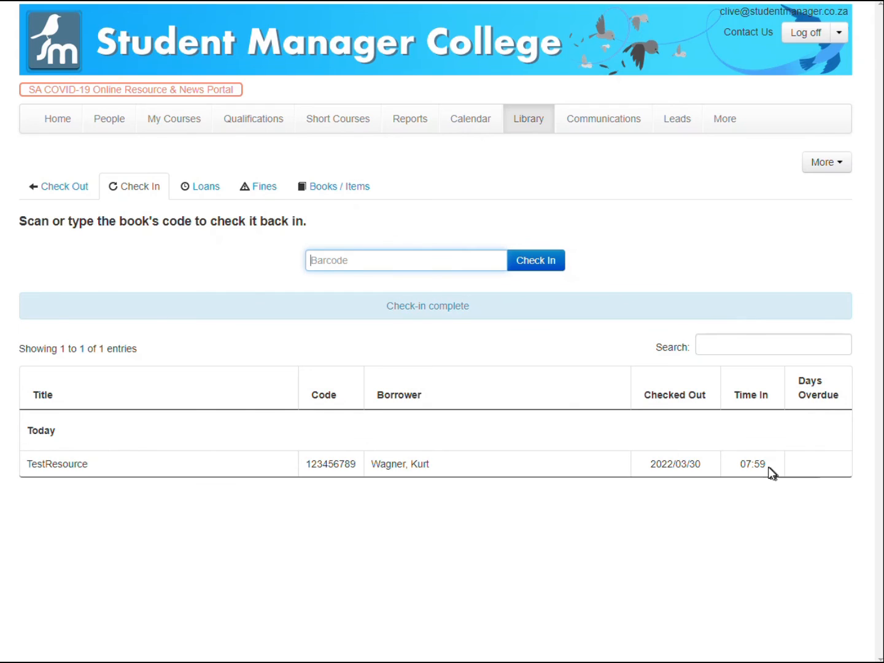
Search the Books / Items catalogue for "test" again to inspect the copy's status.
drag(769, 471, 54, 459)
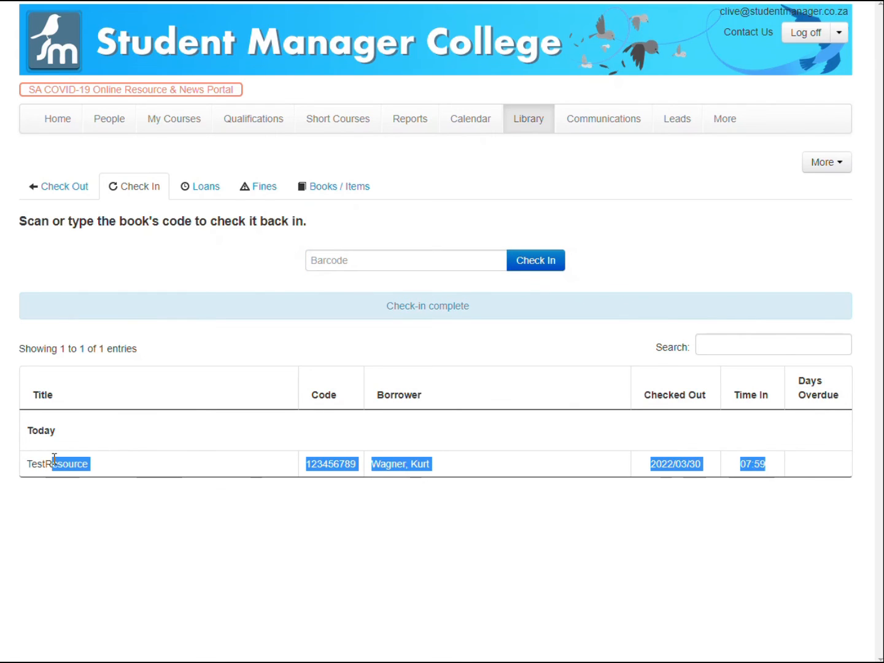
click(335, 187)
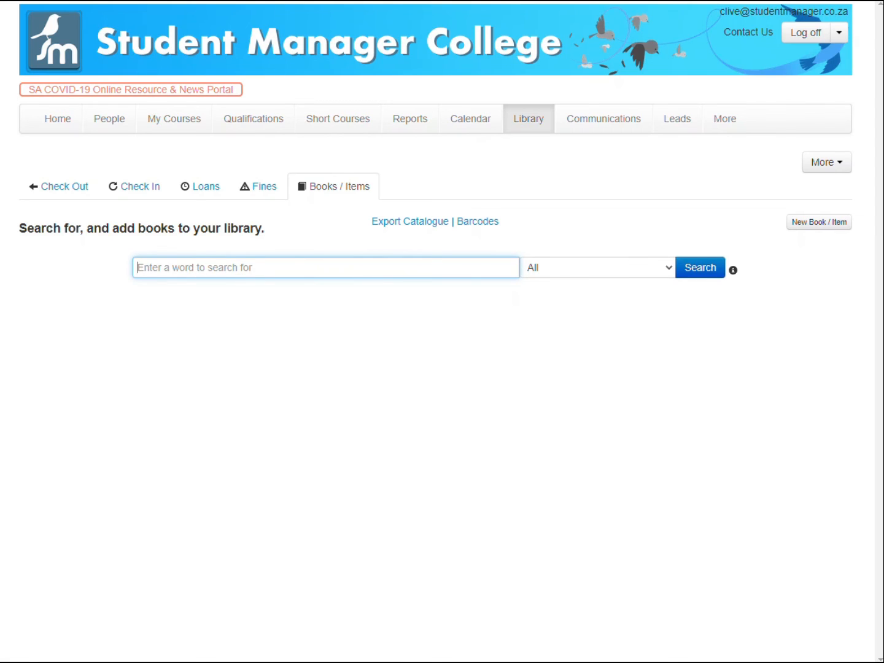
text(te)
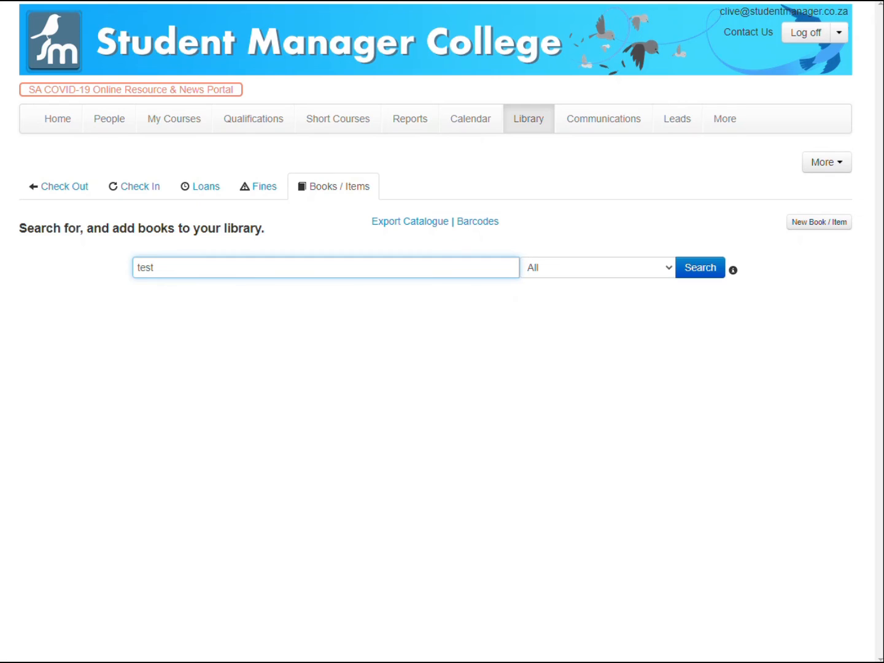
text(st)
key(Return)
scroll(604, 493, down, 1)
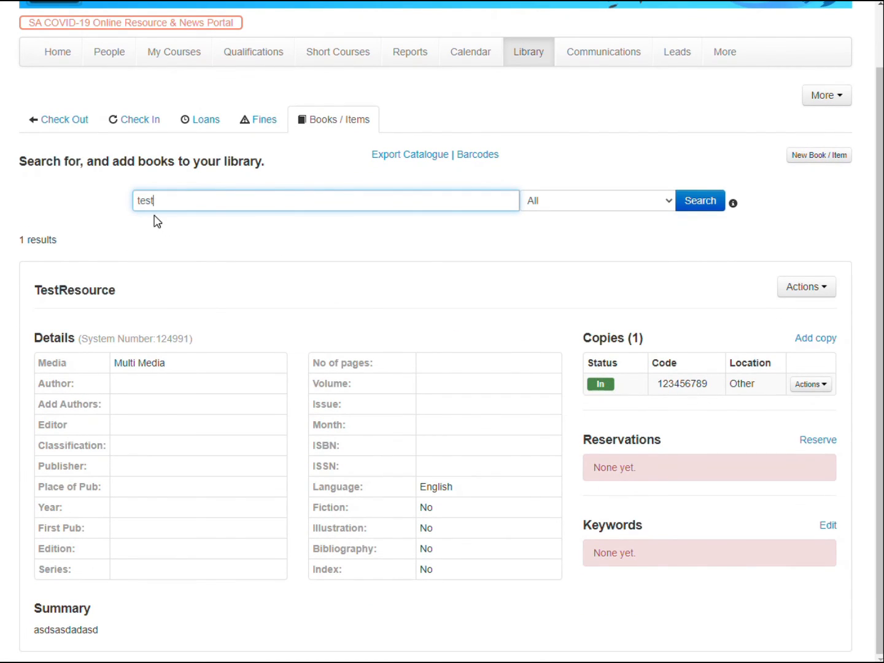
Fetch the student by their student number and check out the copy with barcode 123456789 to them.
click(65, 123)
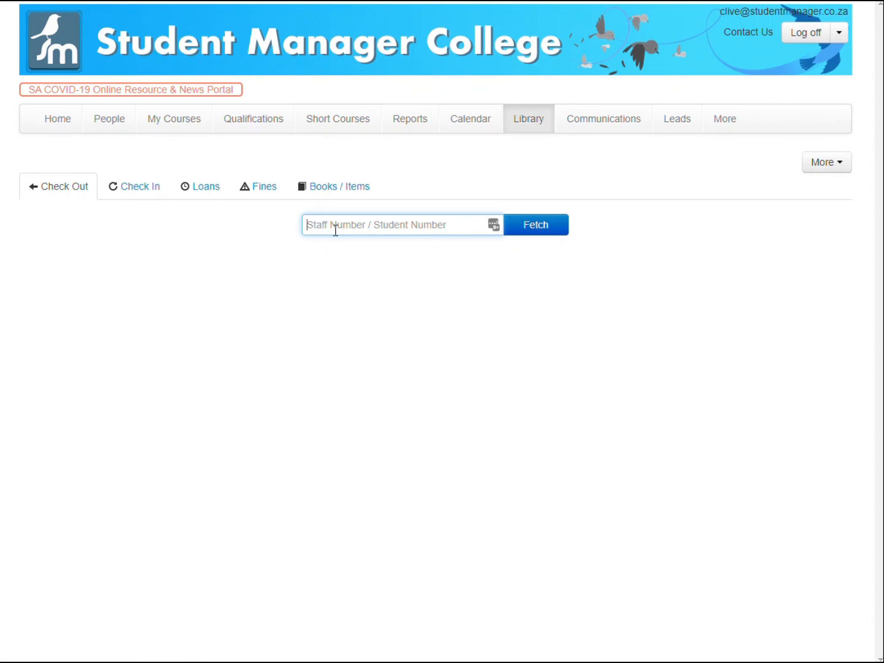
text(480655)
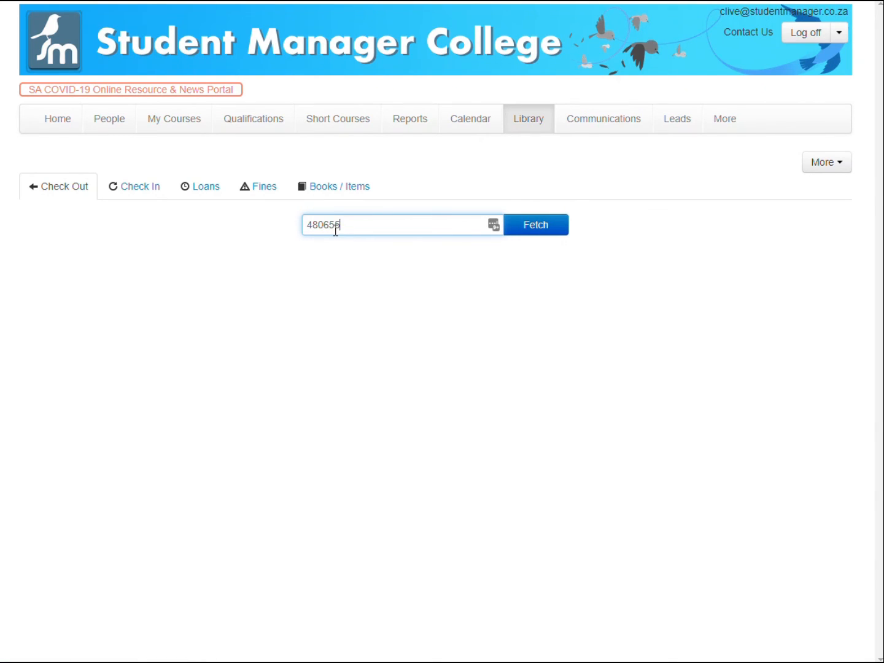
key(Return)
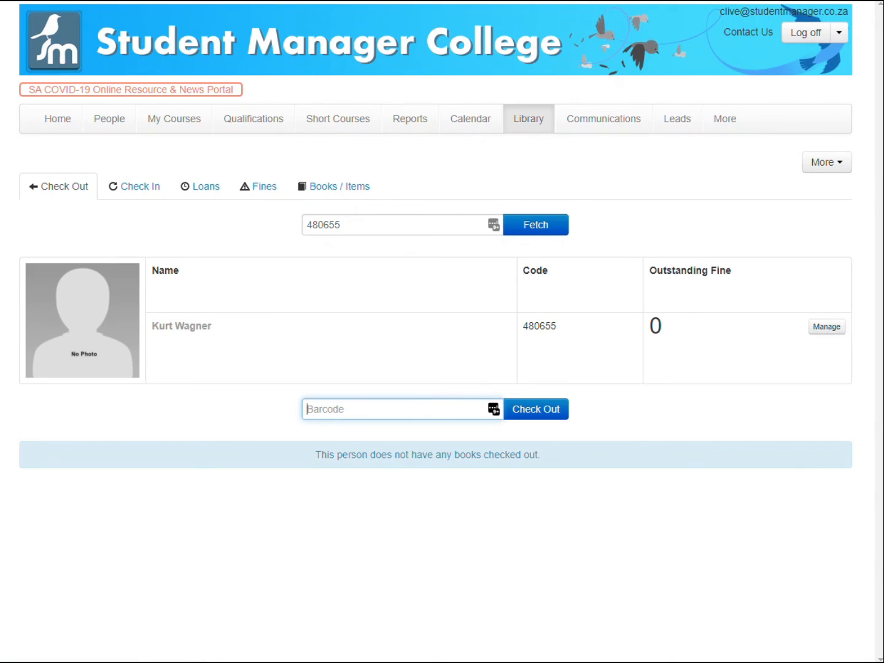
text(123456789)
key(Return)
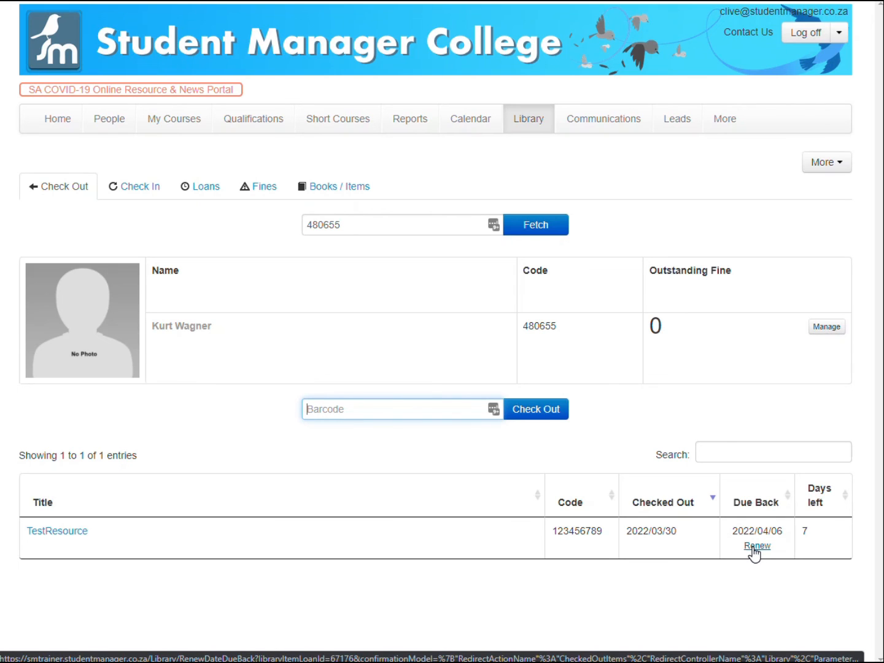
Review the current loans list and search the catalogue for "test" to inspect the copy.
drag(809, 532, 568, 530)
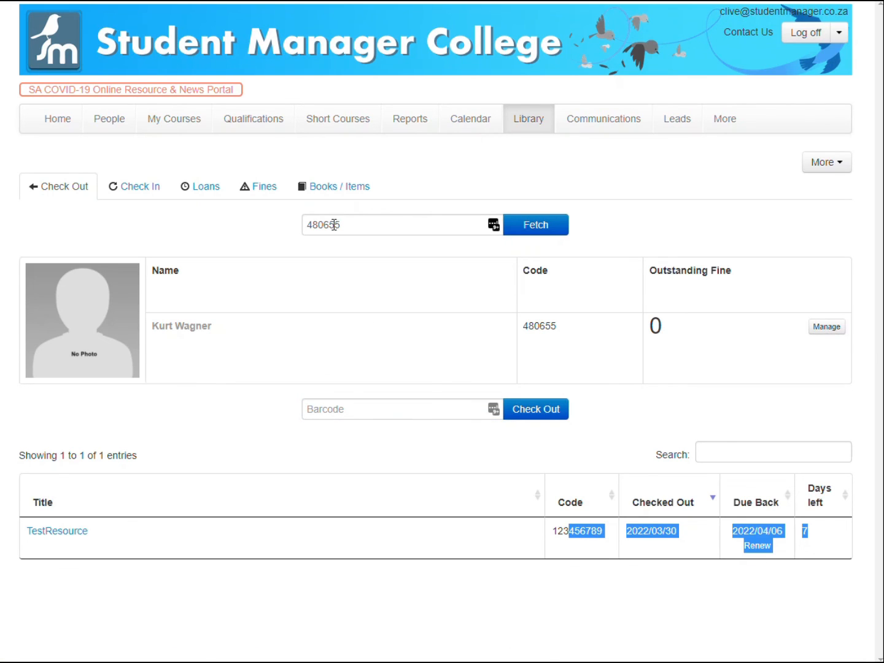
click(192, 188)
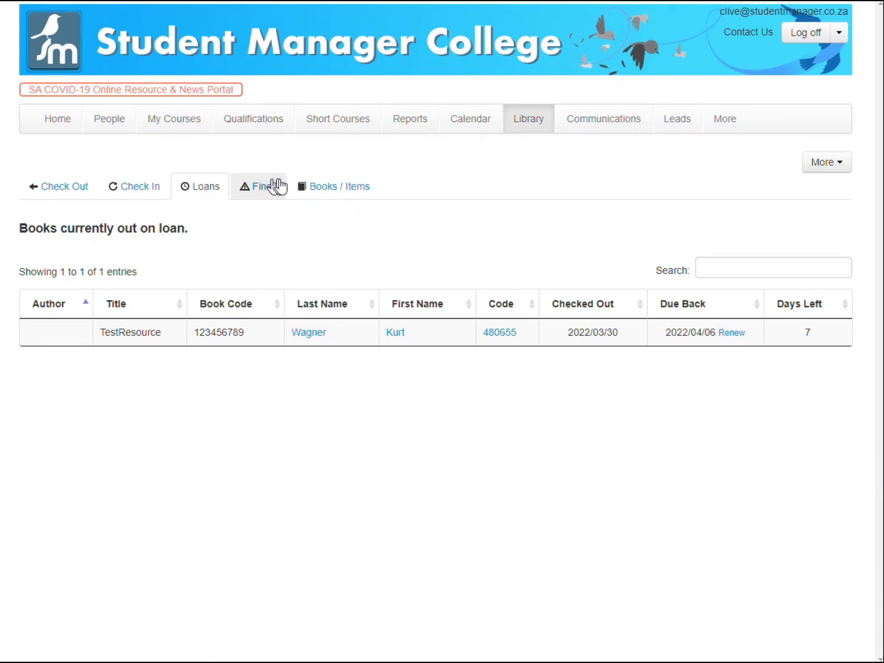
click(335, 186)
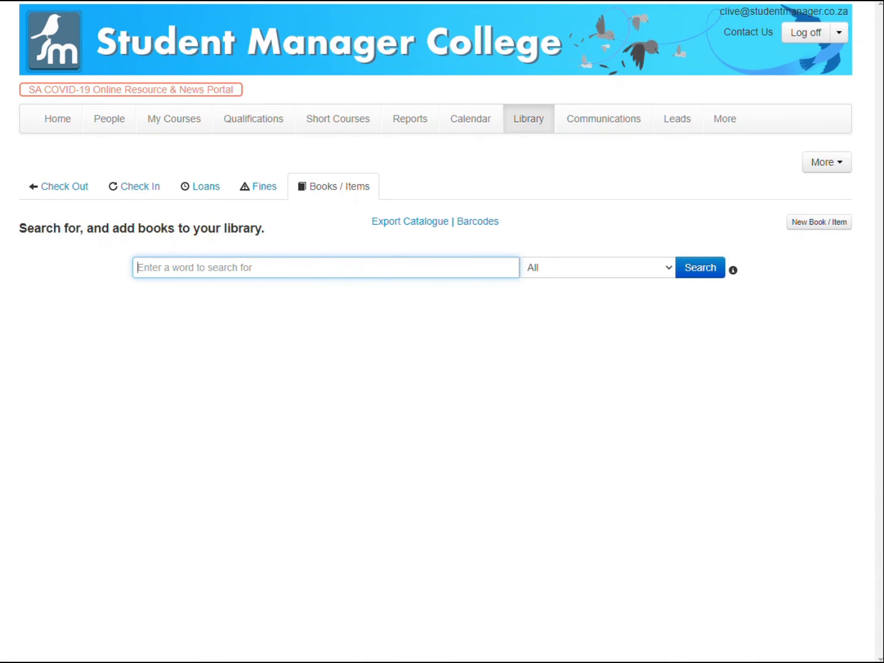
text(test)
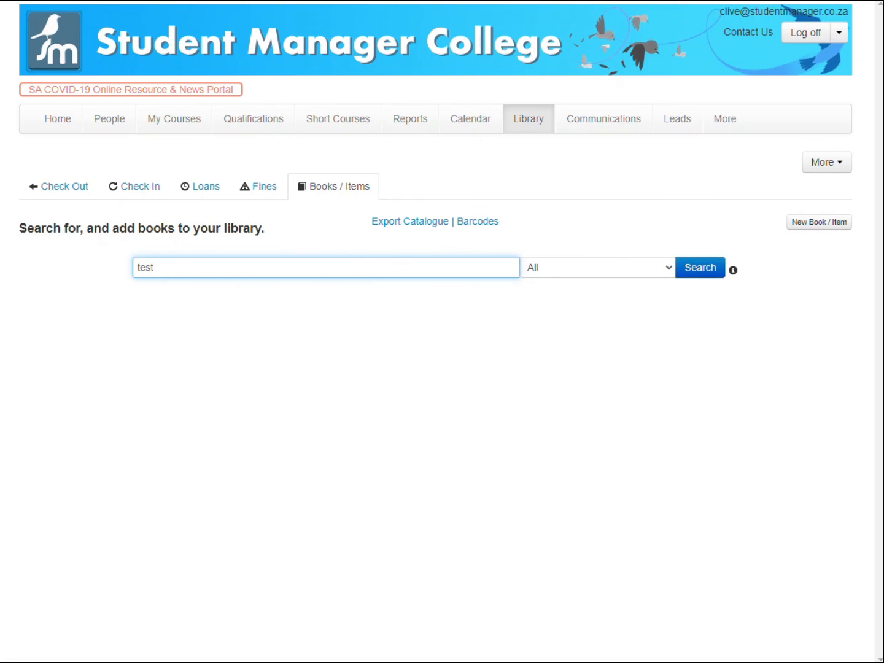
key(Return)
scroll(777, 387, down, 1)
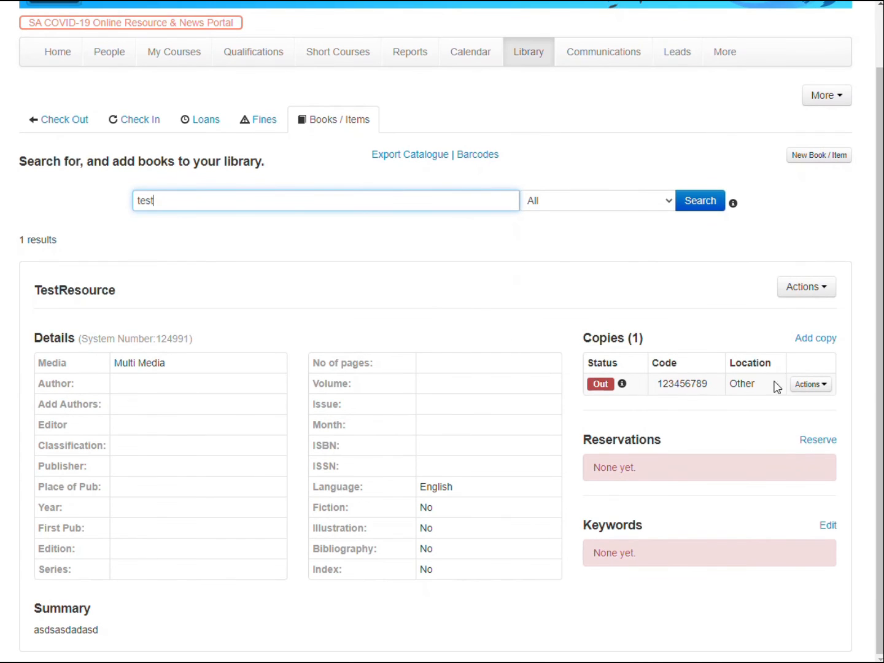
mouse_move(623, 387)
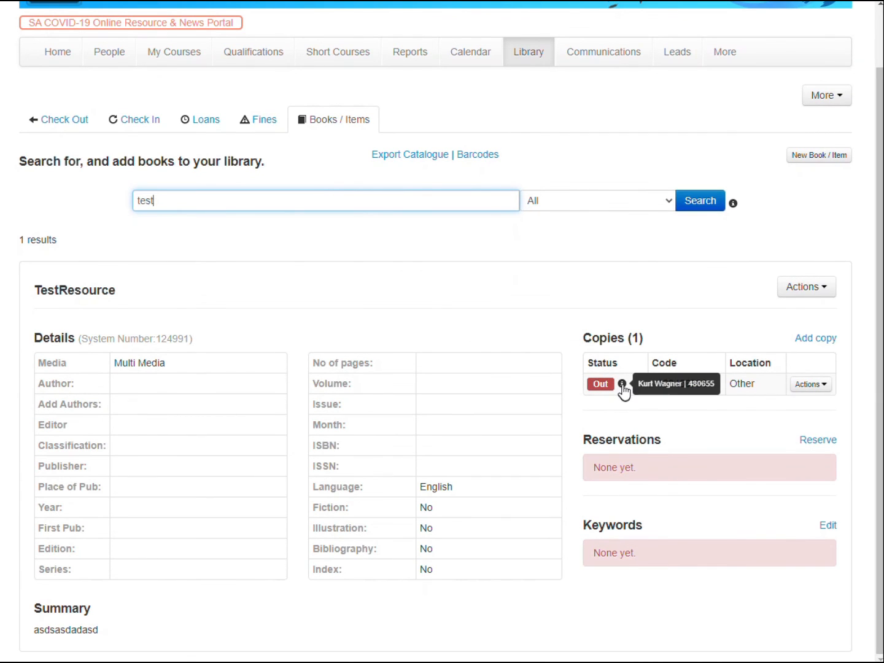
Check the copy with barcode 123456789 back in.
click(107, 126)
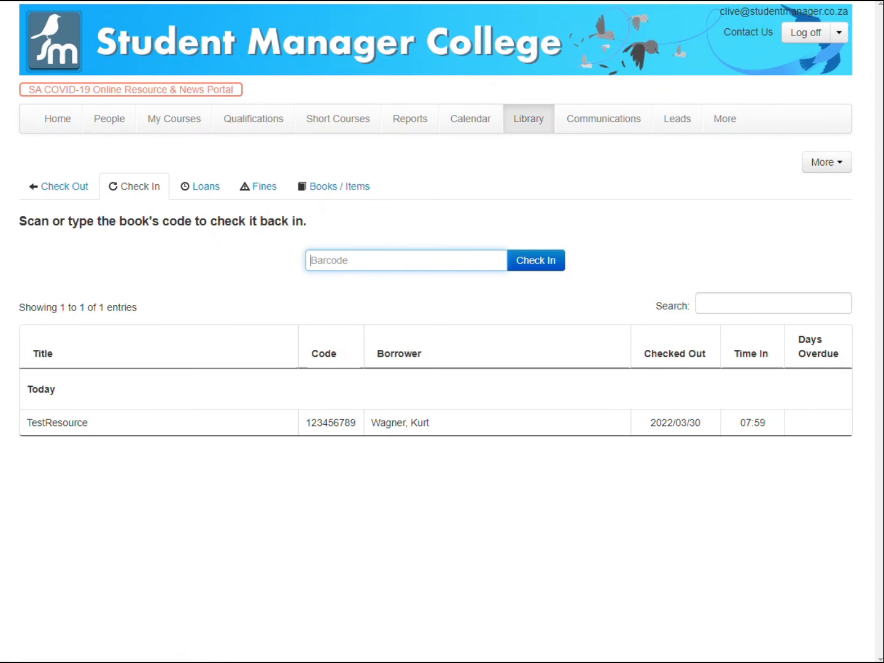
text(123456789)
key(Return)
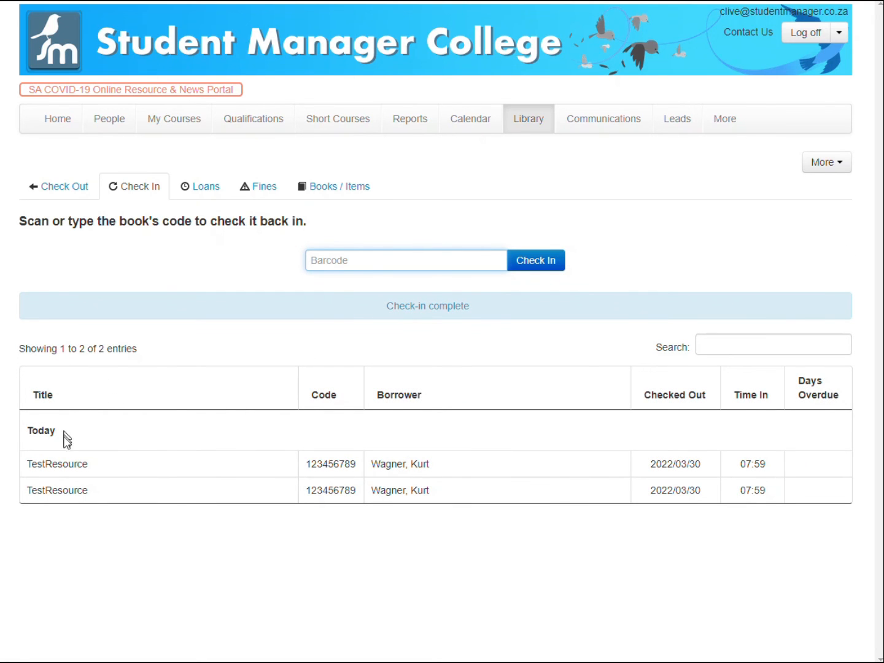
Review the Check Out, Loans and Check In pages, then search the catalogue for "test" to inspect the copy's status.
click(72, 186)
click(206, 188)
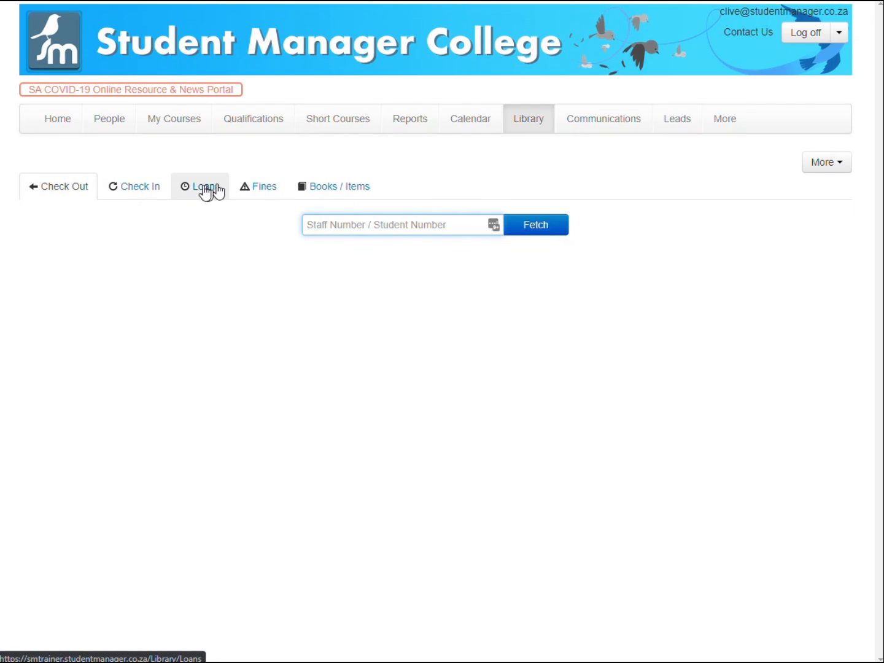
click(153, 192)
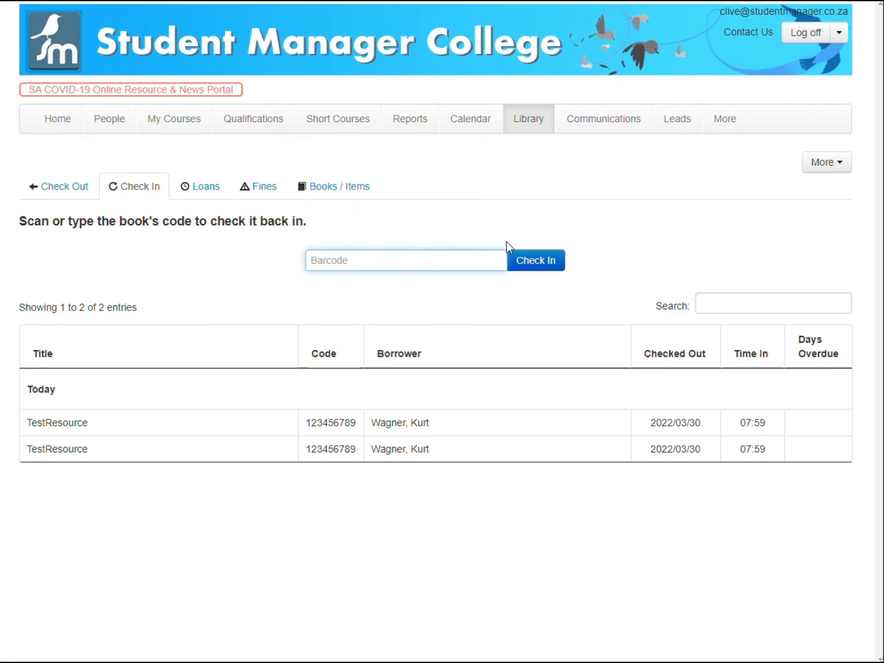
click(342, 197)
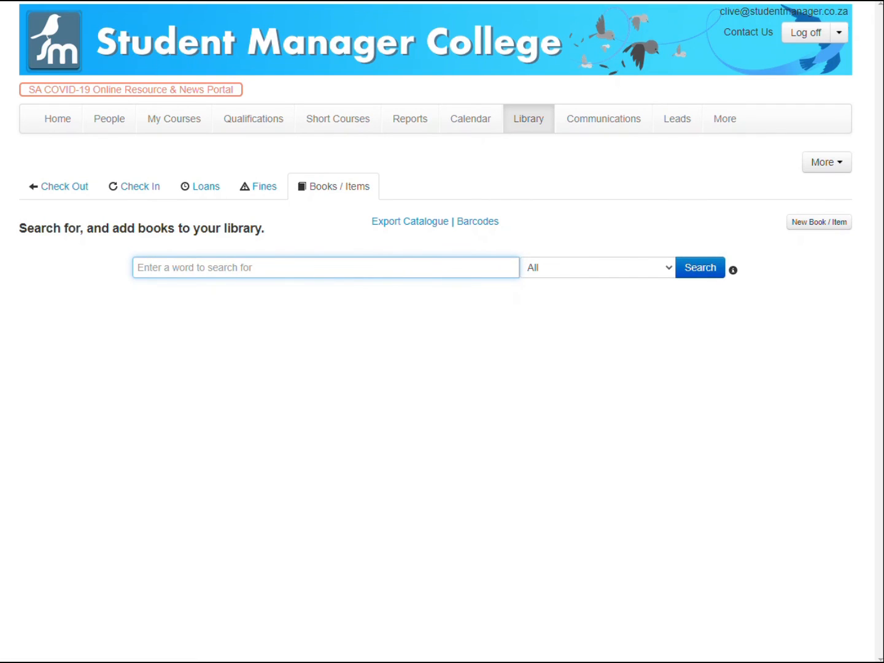
click(353, 270)
text(tes)
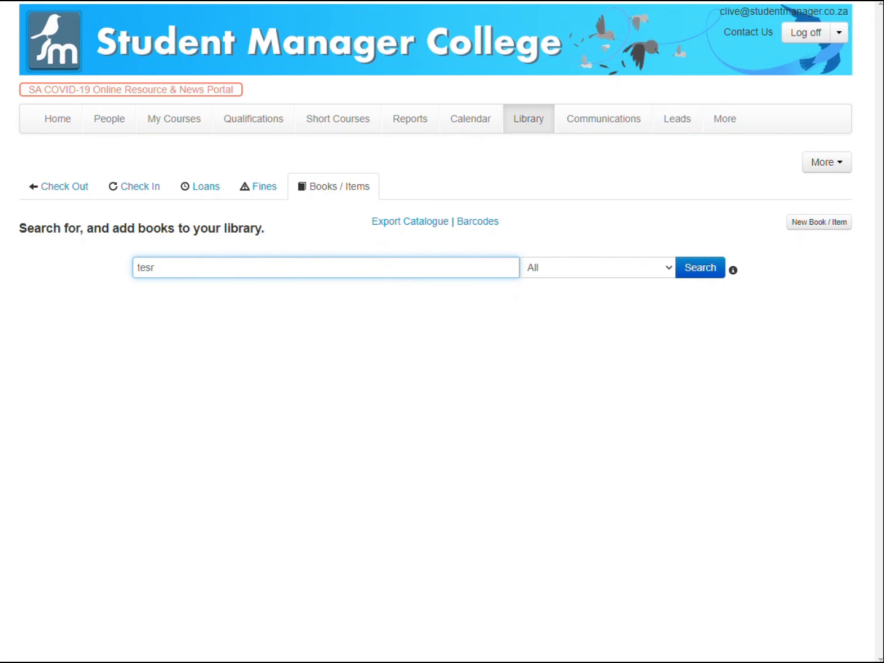
text(t)
key(Return)
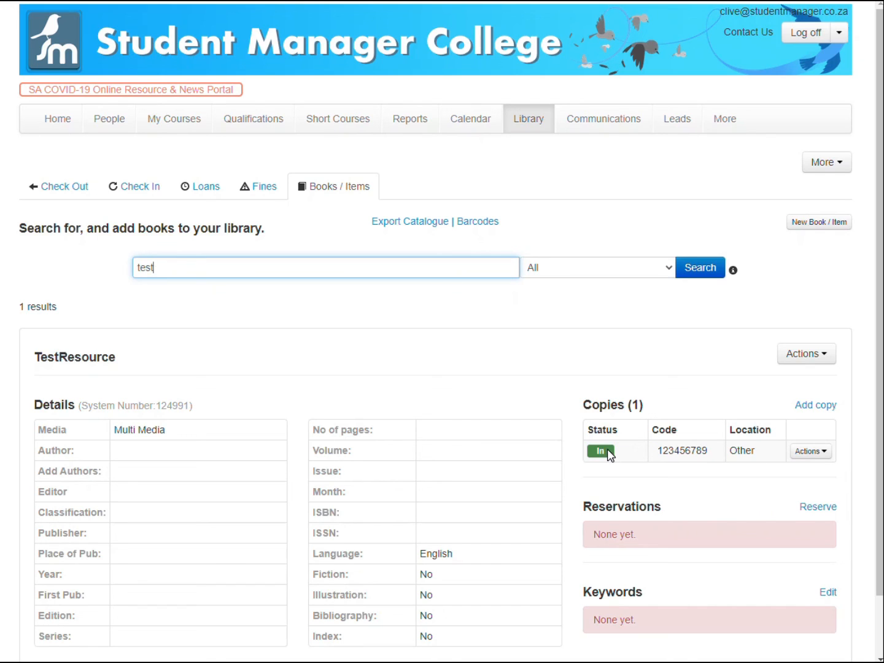
scroll(608, 341, down, 1)
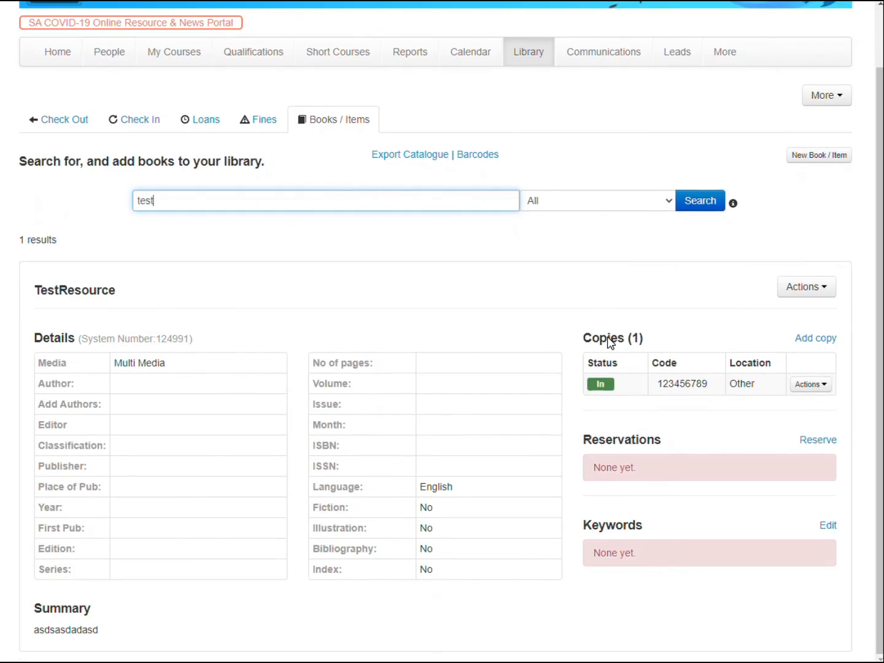
scroll(611, 342, up, 1)
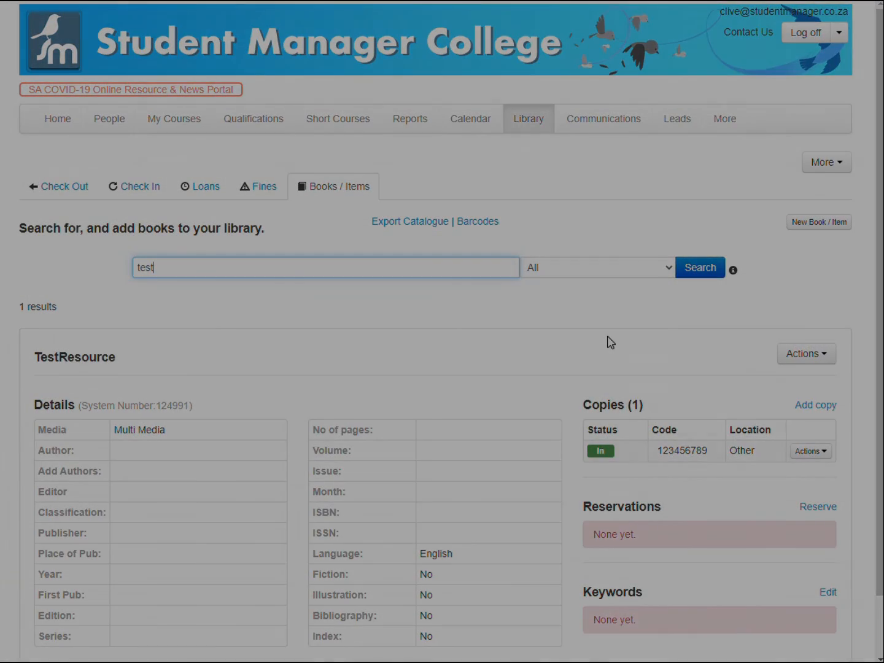